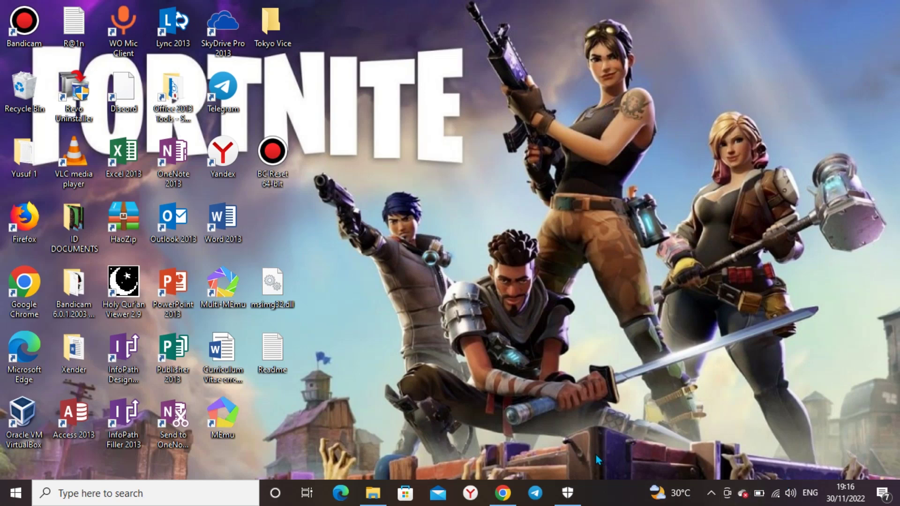
Restore the Chrome window showing Binance's Withdraw Crypto page from the taskbar
mouse_move(502, 493)
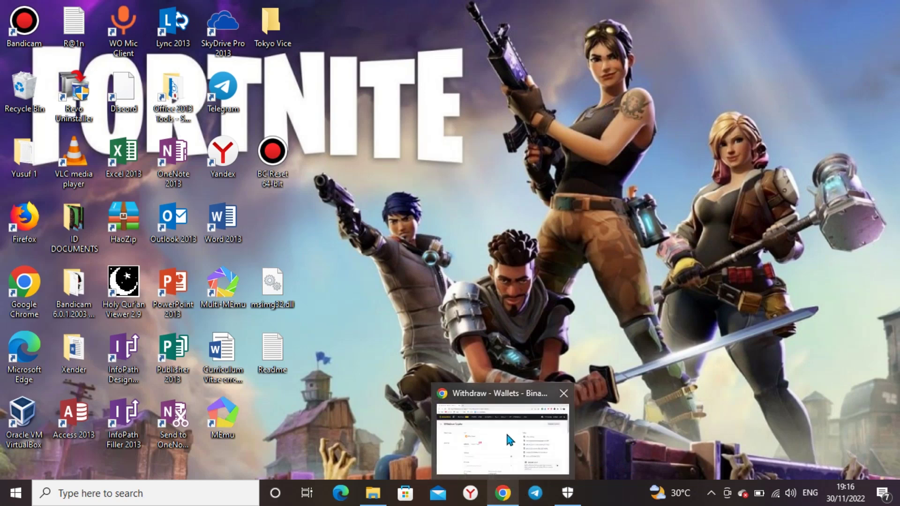
mouse_move(508, 435)
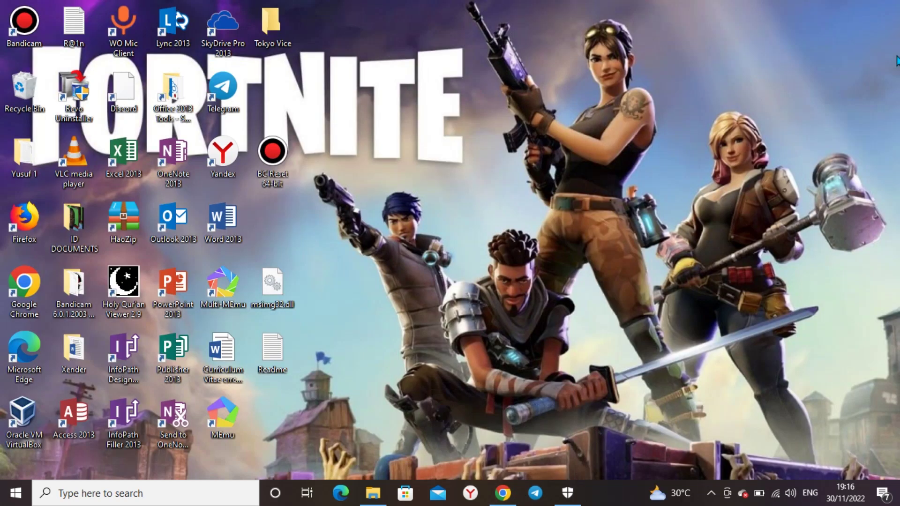
click(502, 492)
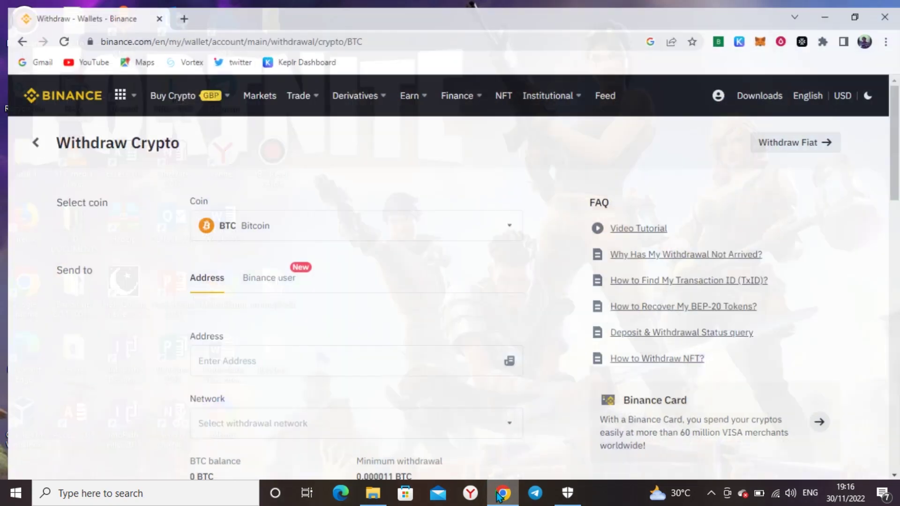
Open a new browser tab and load chainlist.org from the 'cha' autocompletion
click(179, 11)
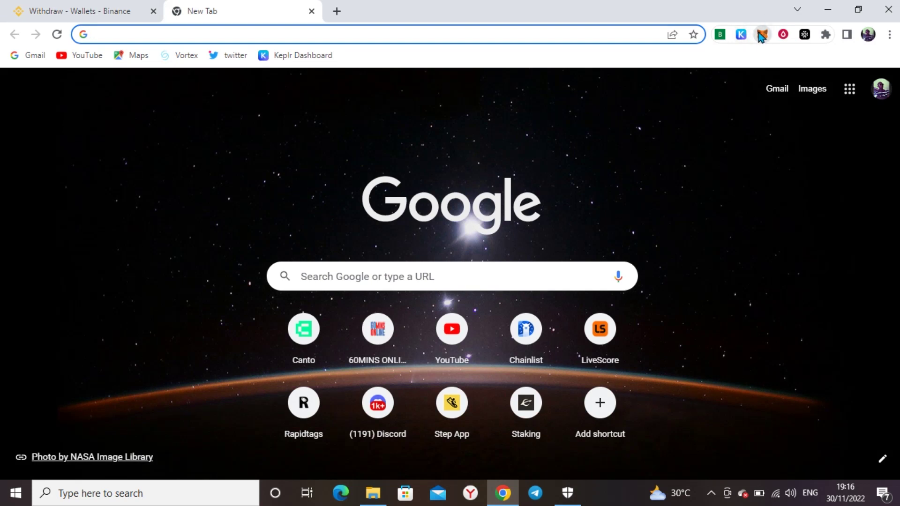
click(762, 35)
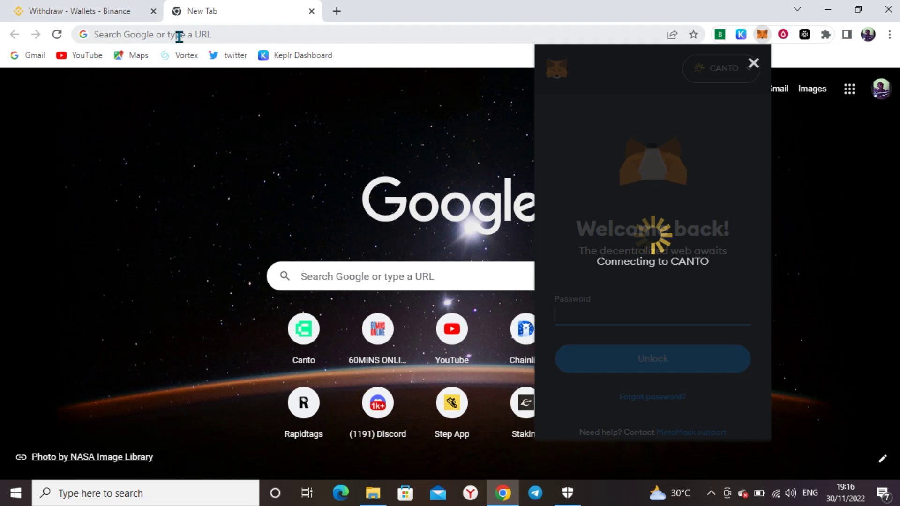
click(178, 36)
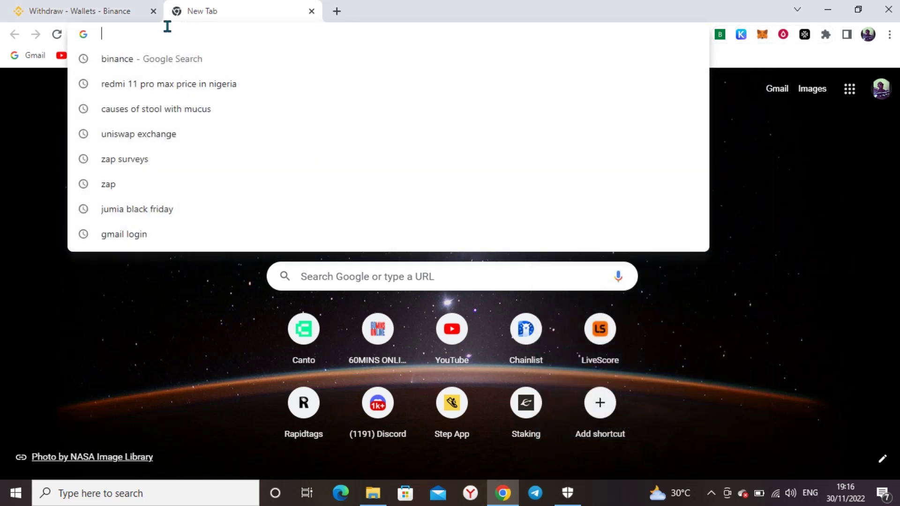
text(chainlist.org)
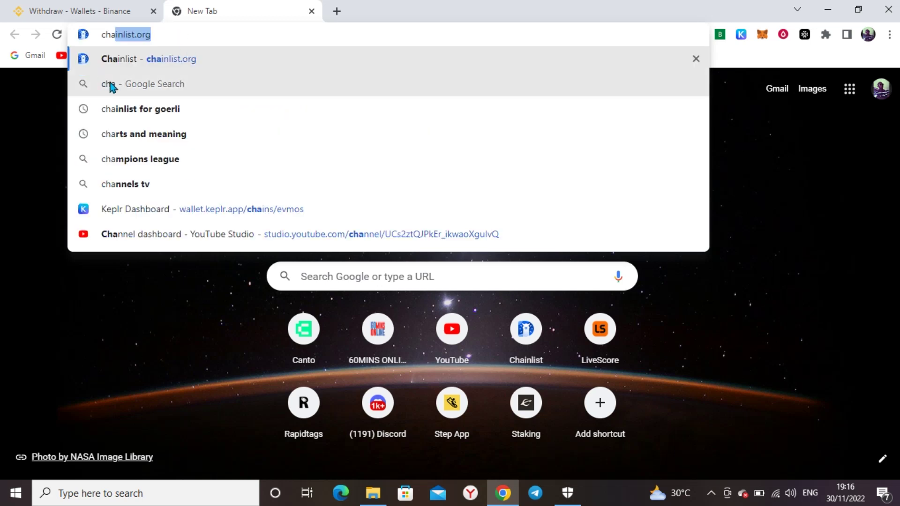
key(Return)
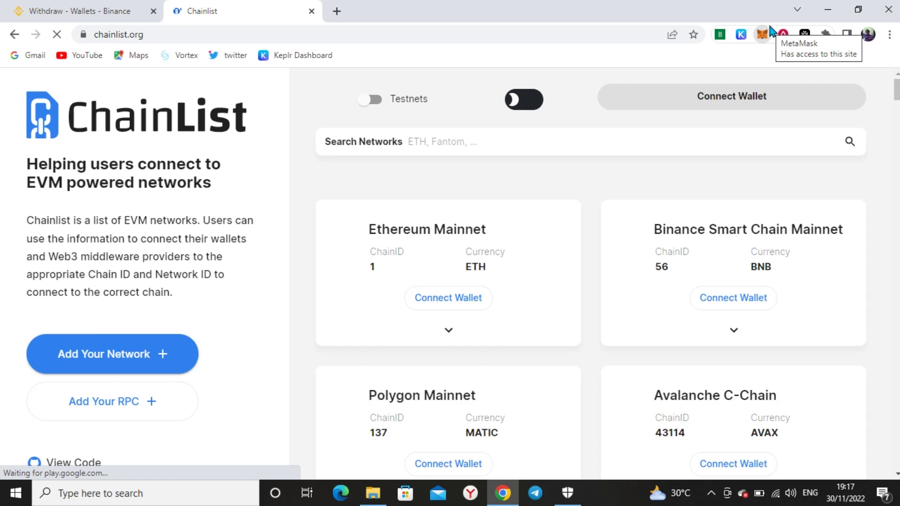
Unlock the MetaMask wallet by entering and submitting the wallet password
click(770, 29)
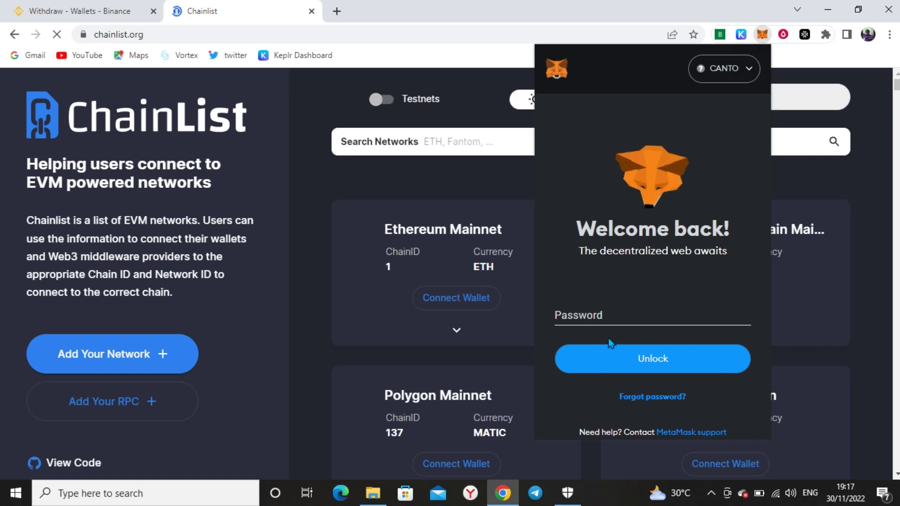
click(594, 319)
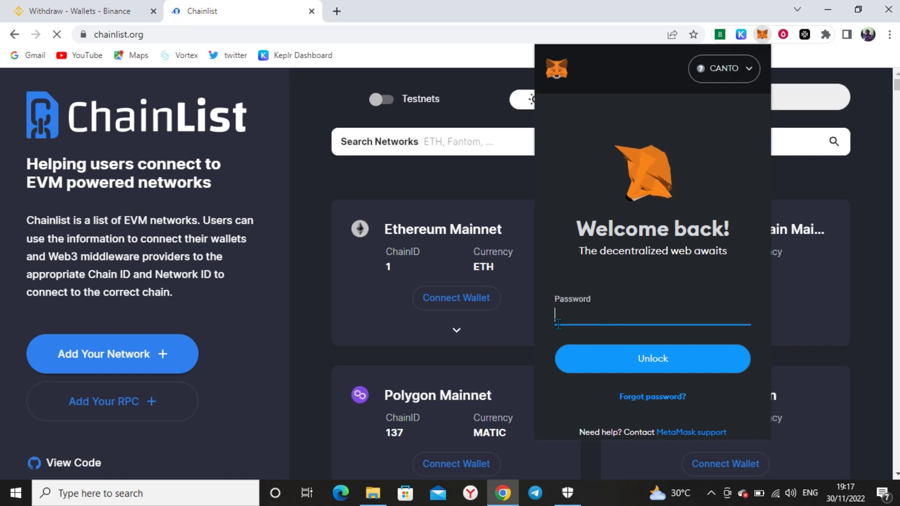
text(•••)
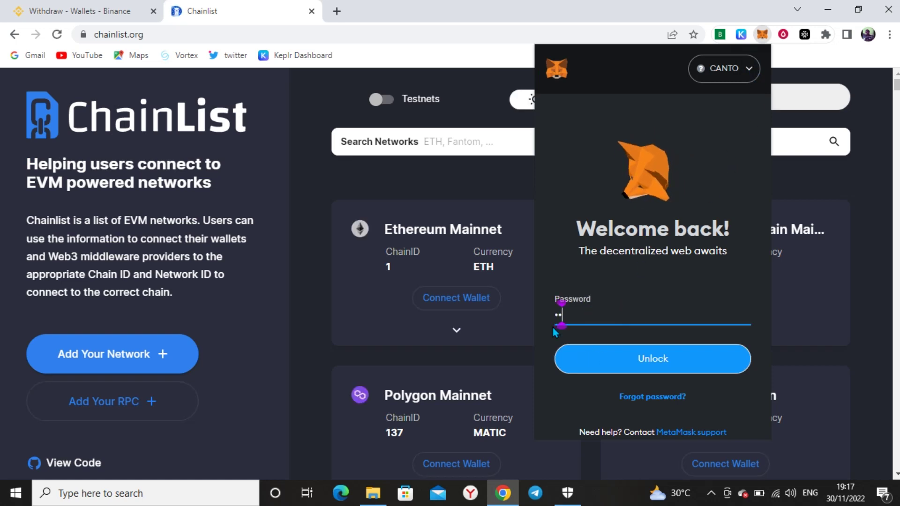
text(•••••••••)
key(Return)
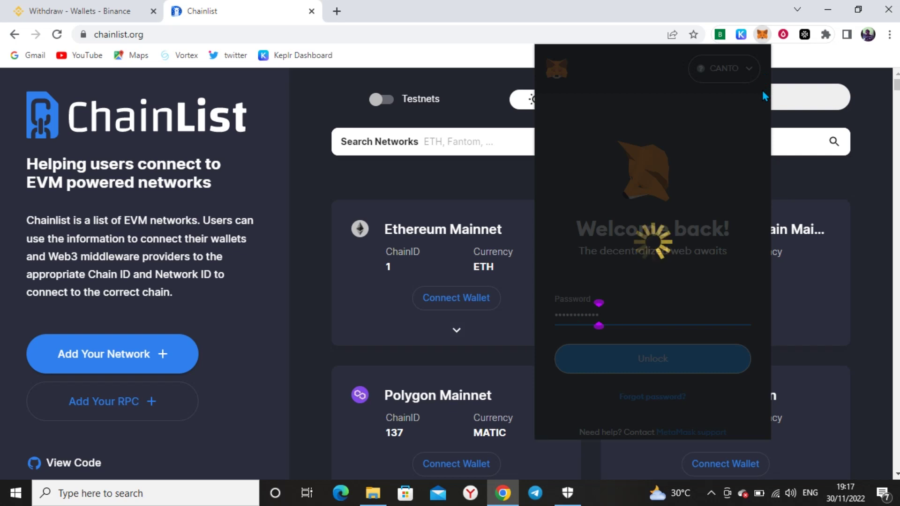
Switch the MetaMask network to Step Network, then to Arbitrum One
click(685, 71)
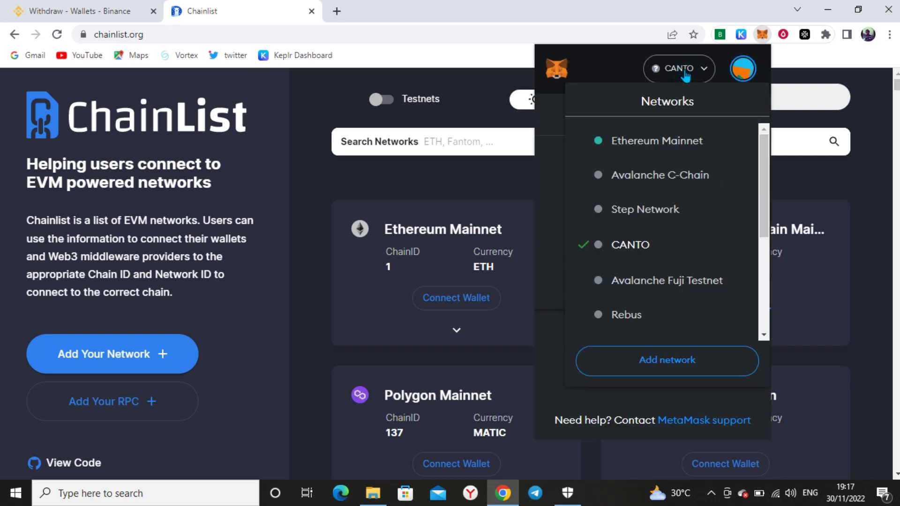
click(646, 209)
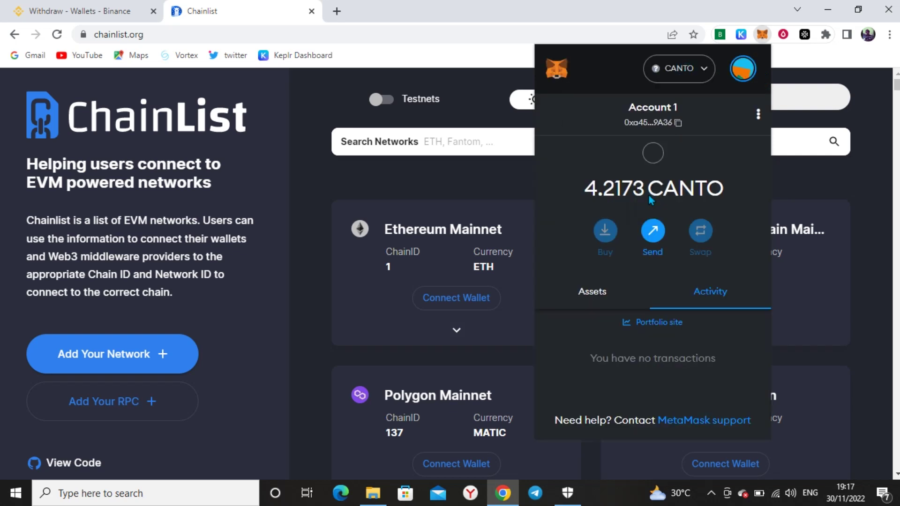
click(683, 74)
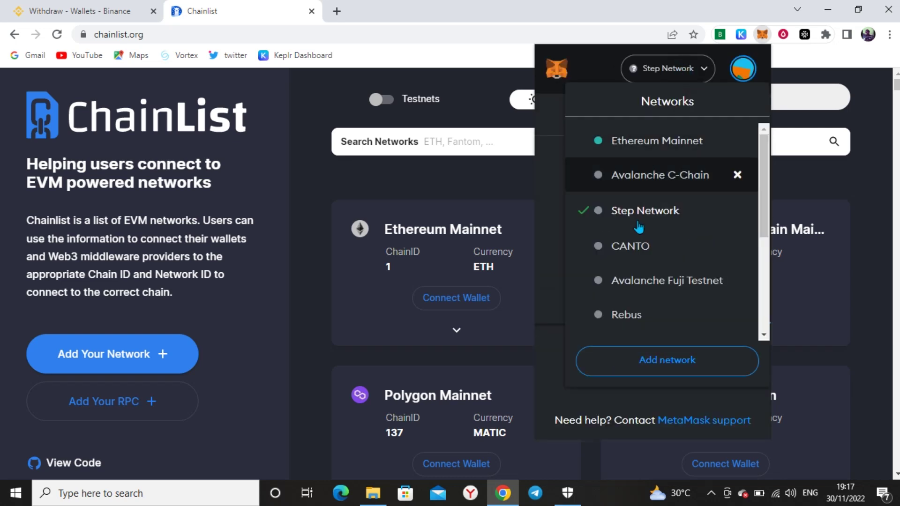
scroll(639, 258, down, 5)
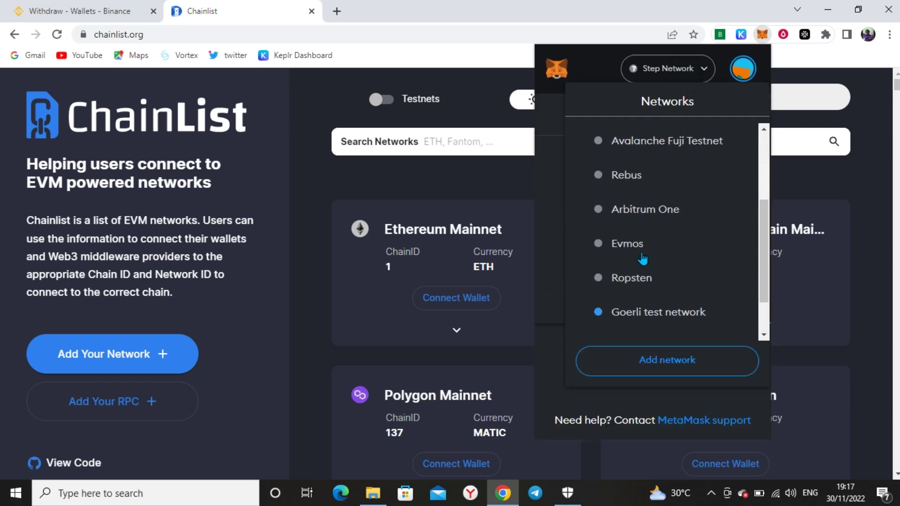
click(650, 165)
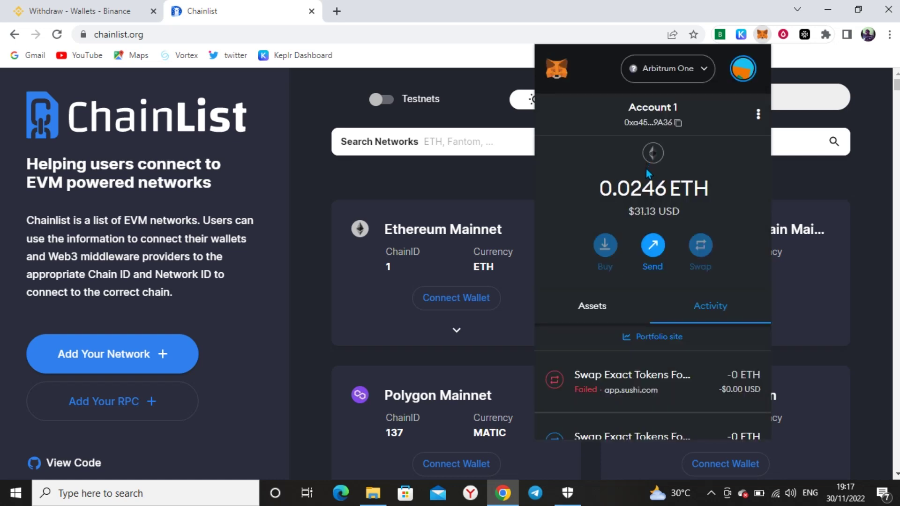
Recheck the network list showing Arbitrum One, then close the wallet panel
mouse_move(633, 211)
mouse_move(712, 190)
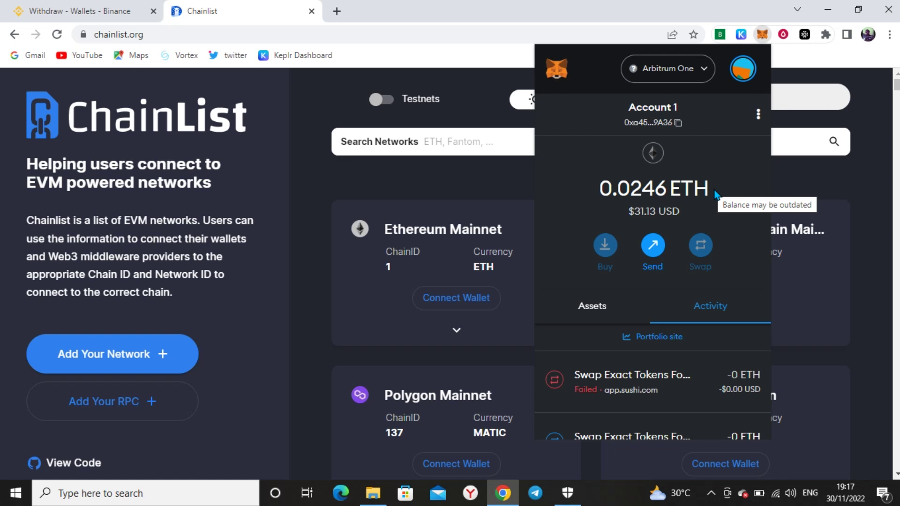
click(656, 77)
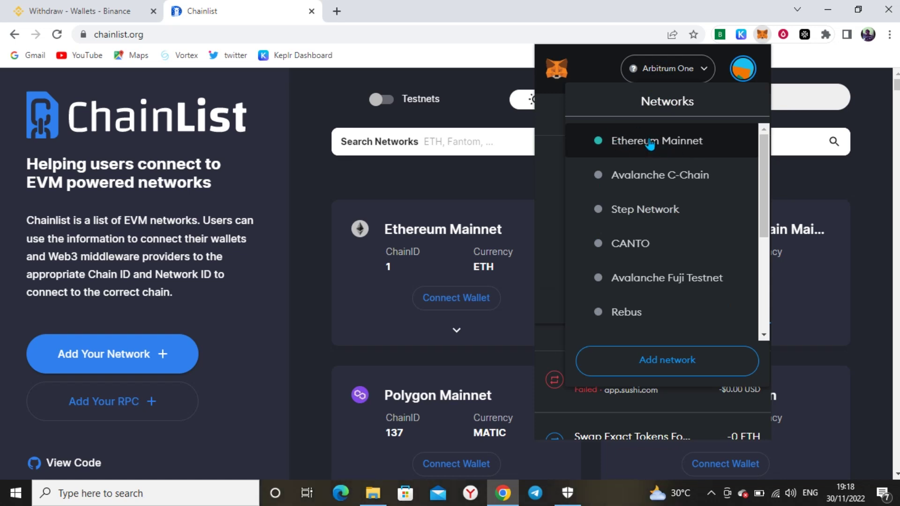
scroll(651, 145, down, 5)
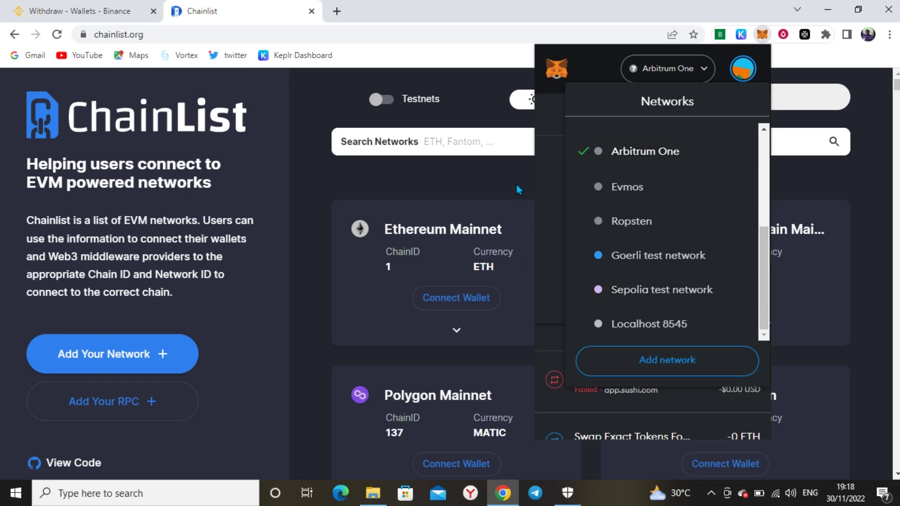
click(447, 179)
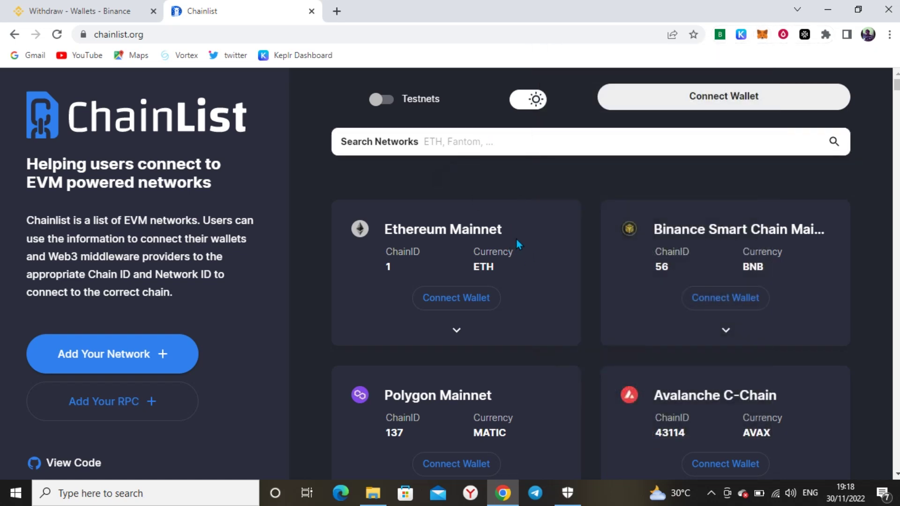
Search Chainlist for 'arbitrum' to list Arbitrum One, Arbitrum on xDai and Arbitrum Nova
click(575, 149)
text(arbitrum)
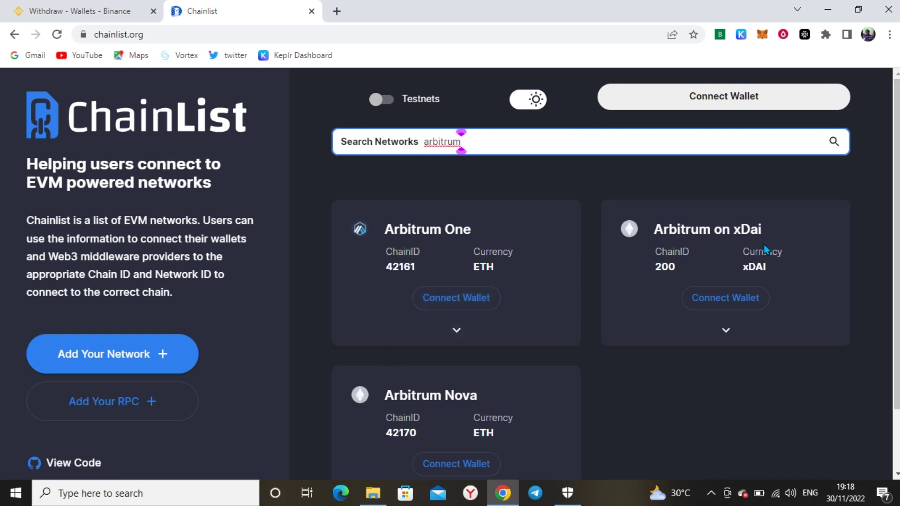
scroll(669, 285, down, 2)
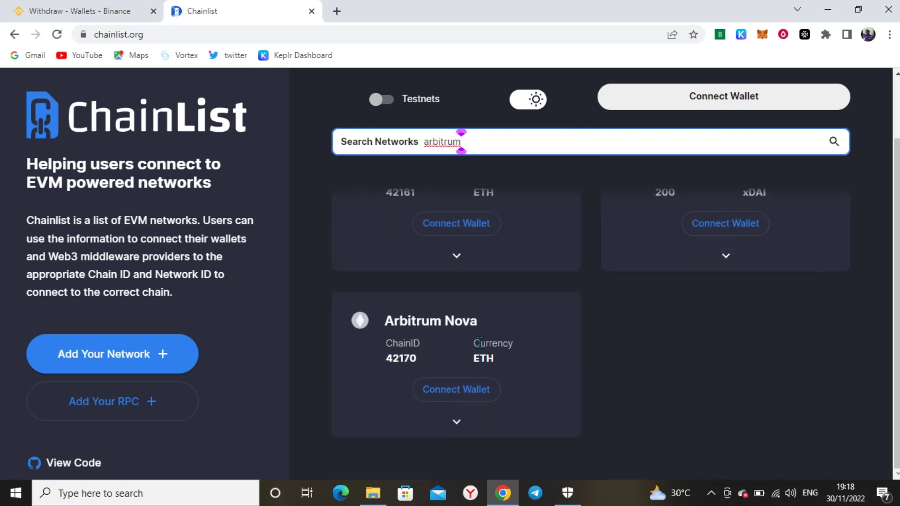
scroll(501, 281, up, 2)
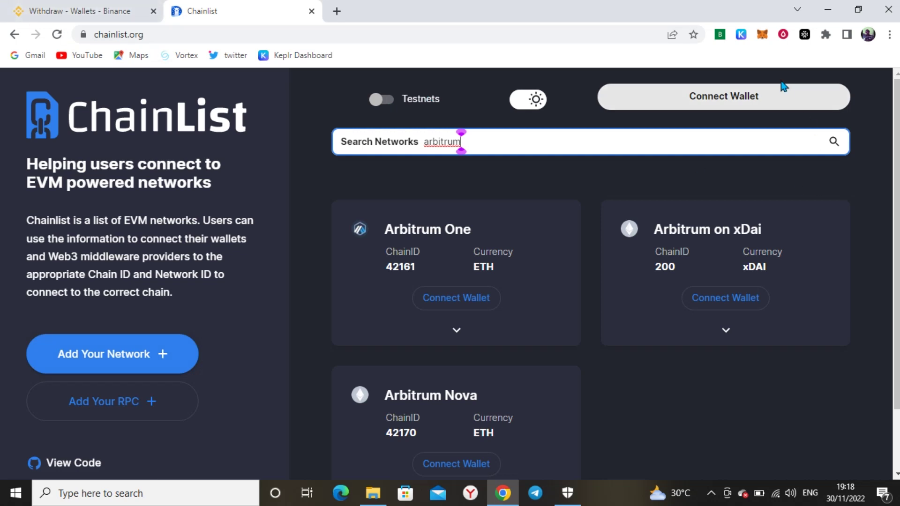
click(762, 34)
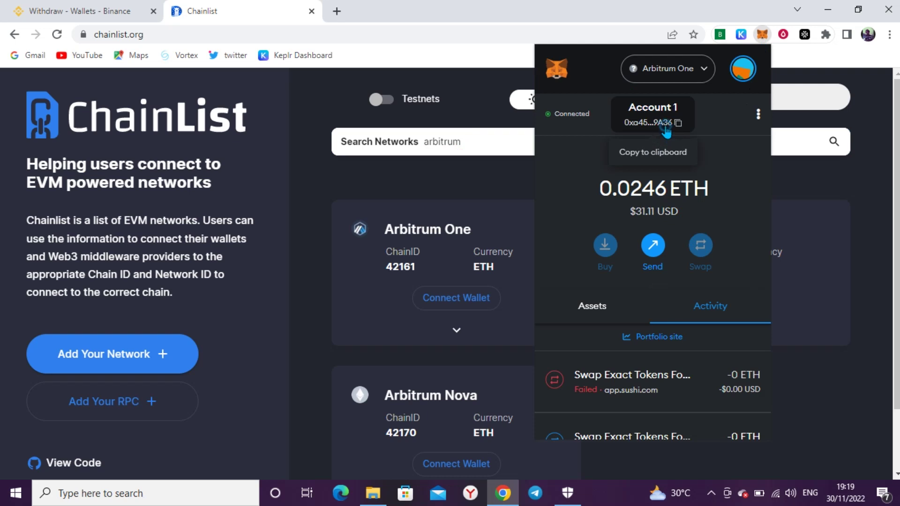
Copy the Account 1 wallet address, which holds 0.0246 ETH on Arbitrum One
click(666, 133)
Search Binance's coin list for 'eth' and select ETH Ethereum in place of BTC
click(68, 6)
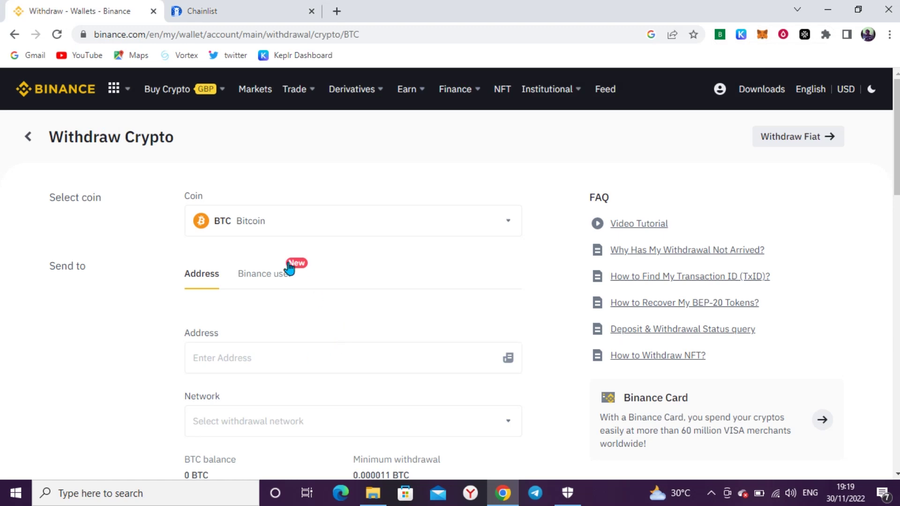
click(268, 223)
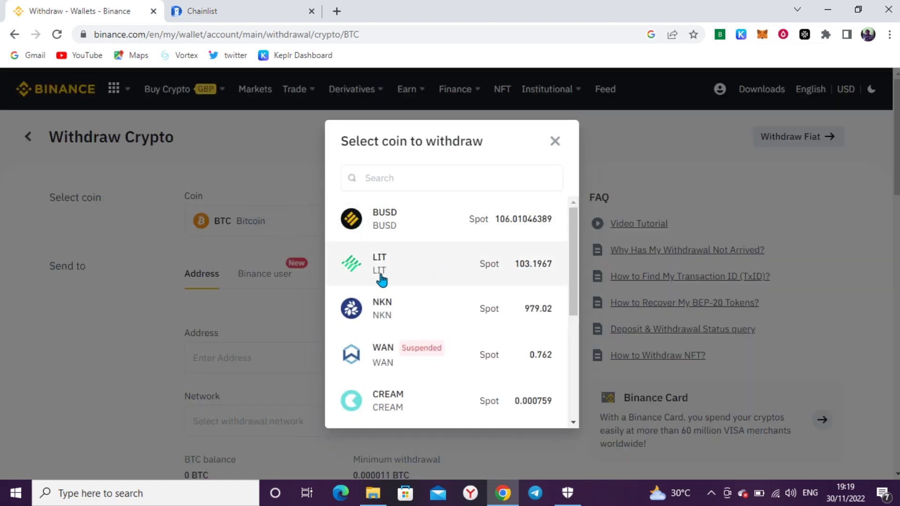
scroll(381, 281, down, 5)
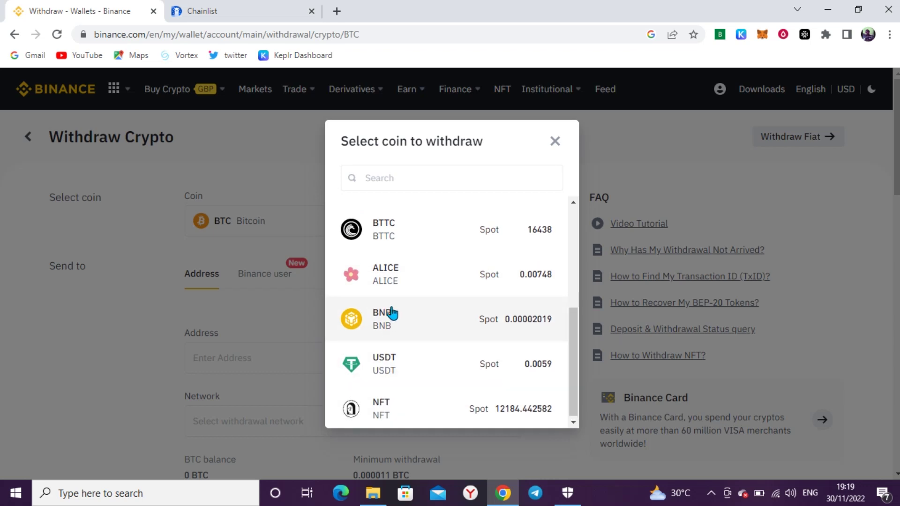
scroll(392, 312, up, 5)
scroll(385, 310, down, 5)
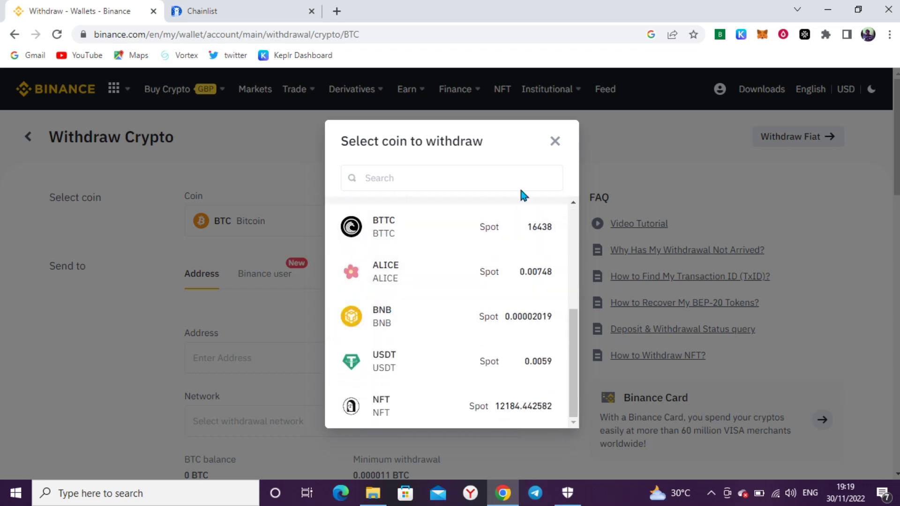
click(474, 182)
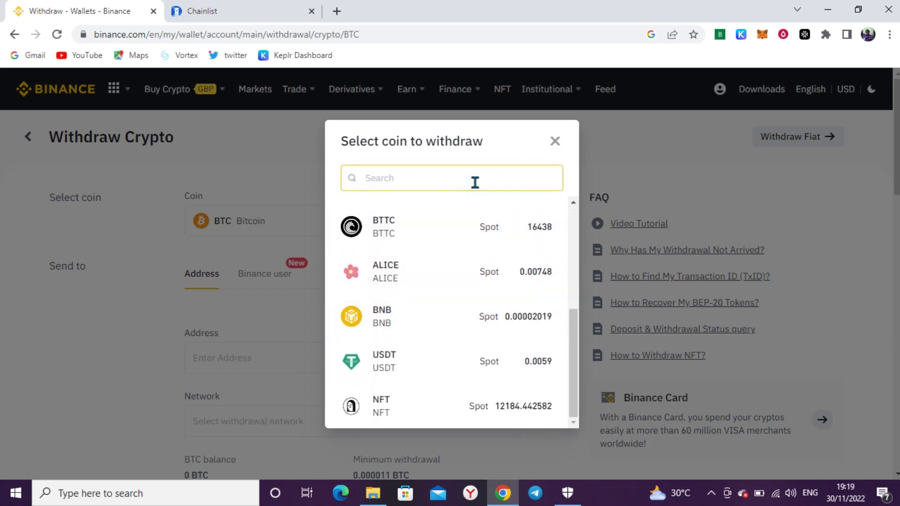
text(eth)
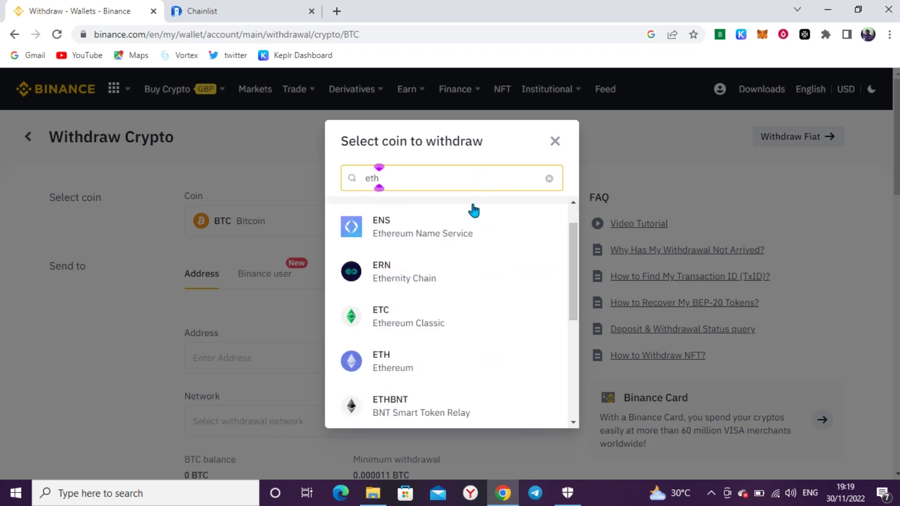
click(381, 360)
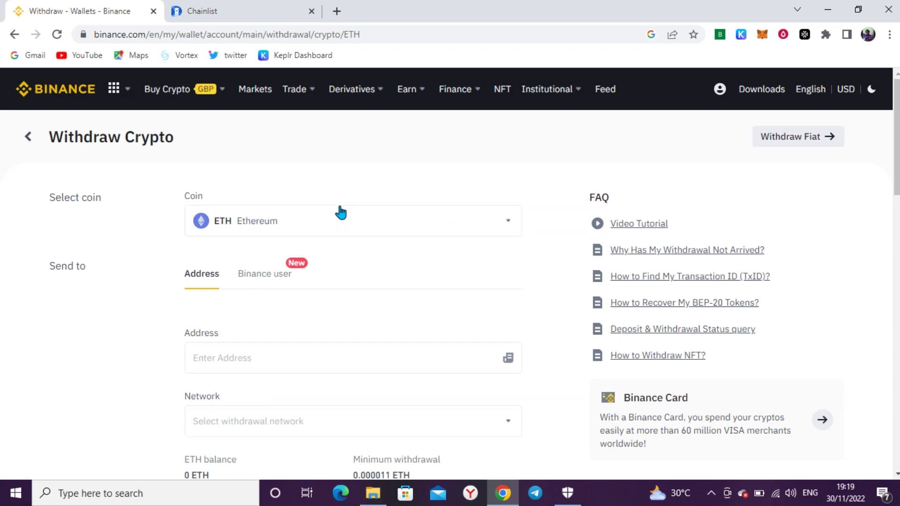
Choose ARBITRUM (Arbitrum One) as the ETH withdrawal network, with its 0.0008 ETH minimum
click(256, 359)
scroll(258, 359, down, 4)
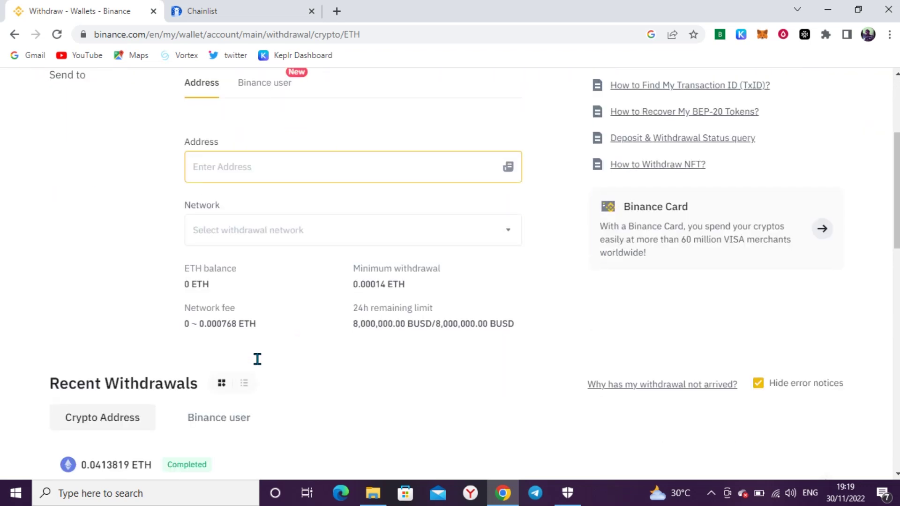
click(248, 228)
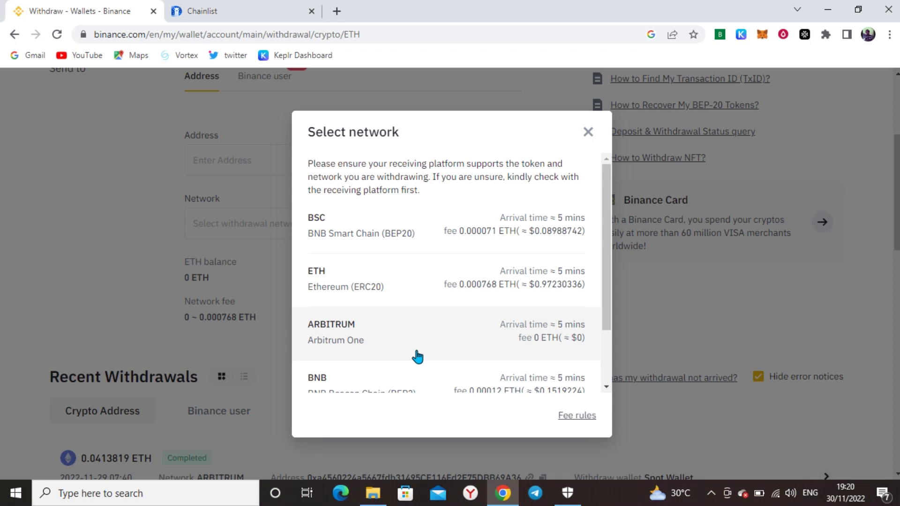
click(416, 356)
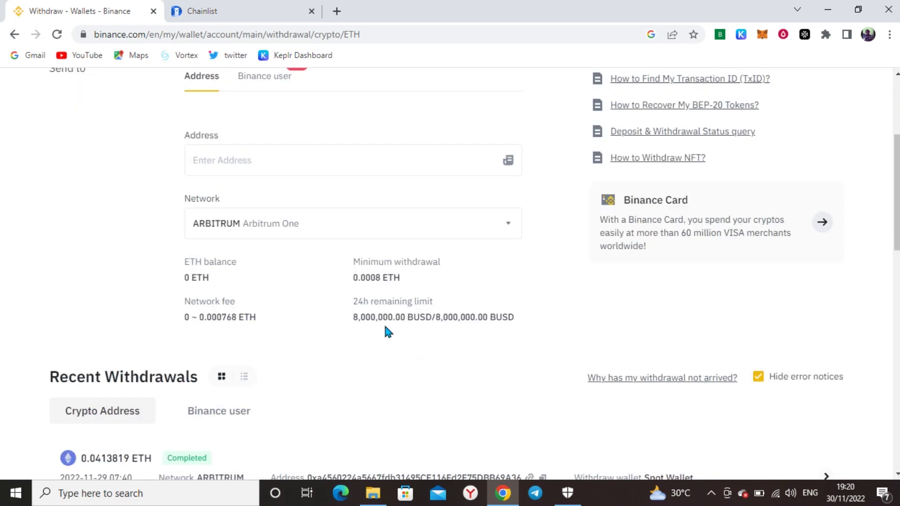
scroll(315, 258, up, 4)
scroll(317, 259, down, 3)
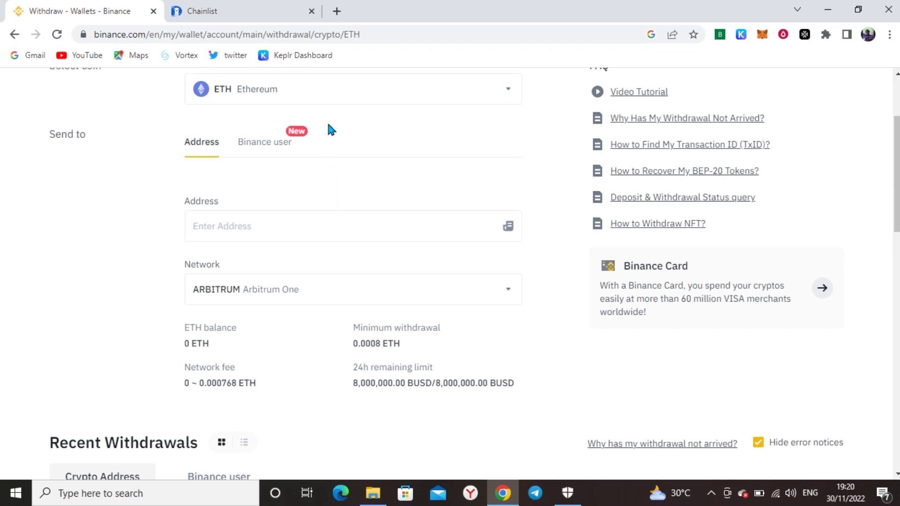
Search the coin list for 'usdc' and make USDC the withdrawal coin
click(276, 105)
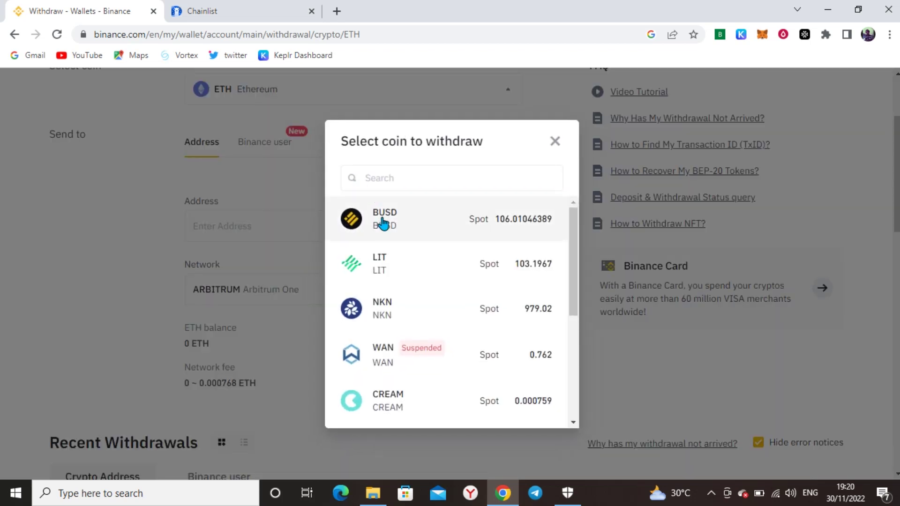
scroll(383, 221, down, 3)
click(404, 177)
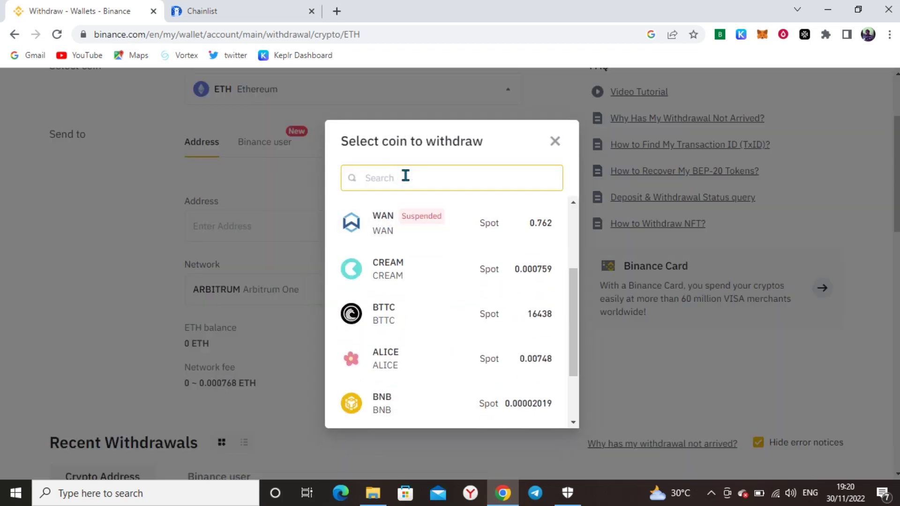
text(usdc)
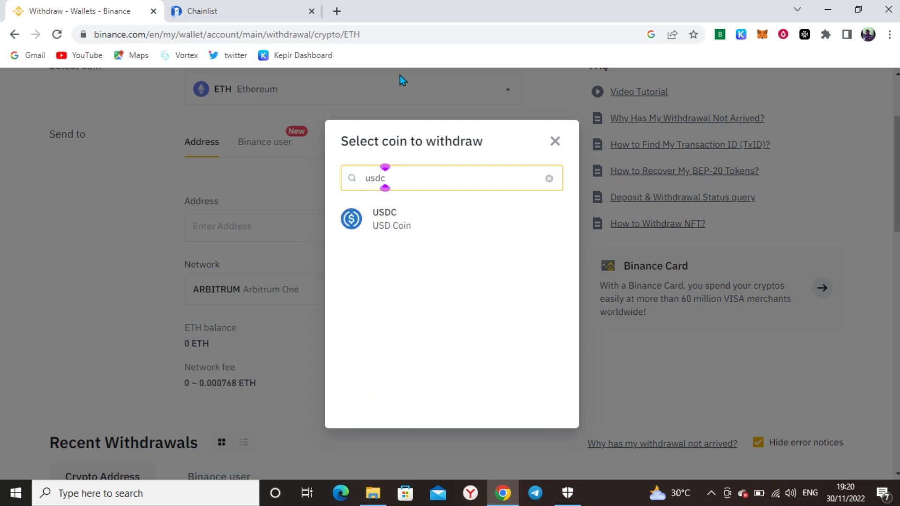
click(408, 218)
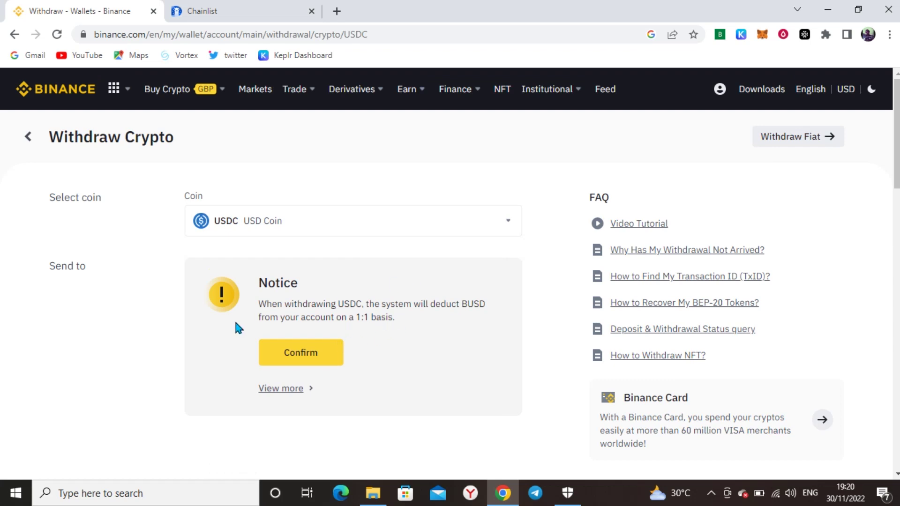
Reopen the coin list and search it for 'eth'
click(420, 227)
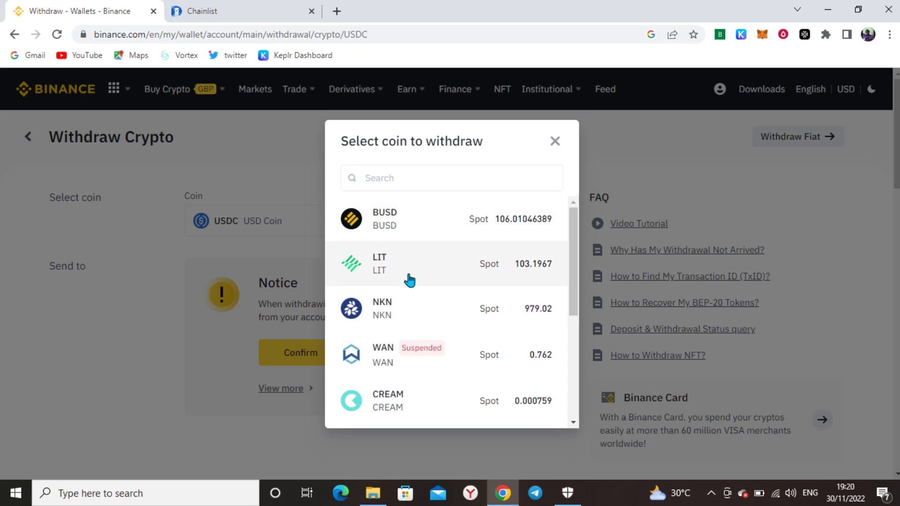
click(471, 178)
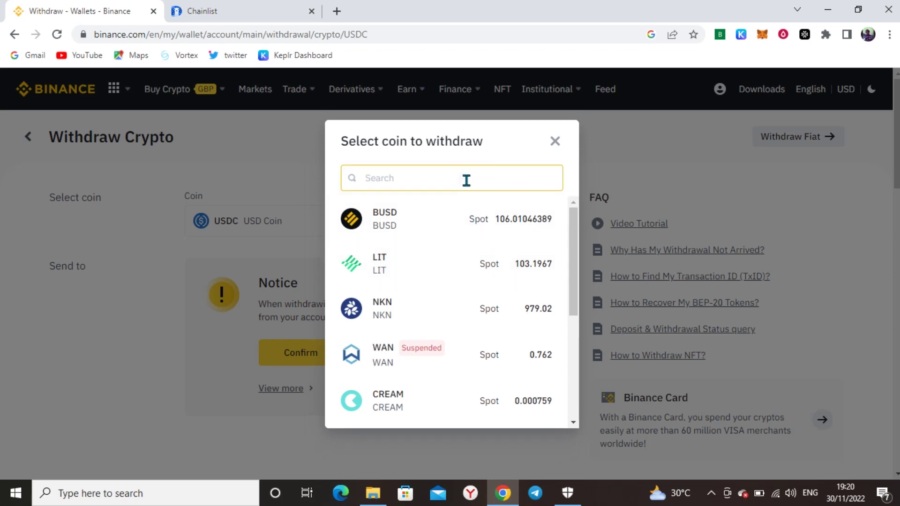
text(eth)
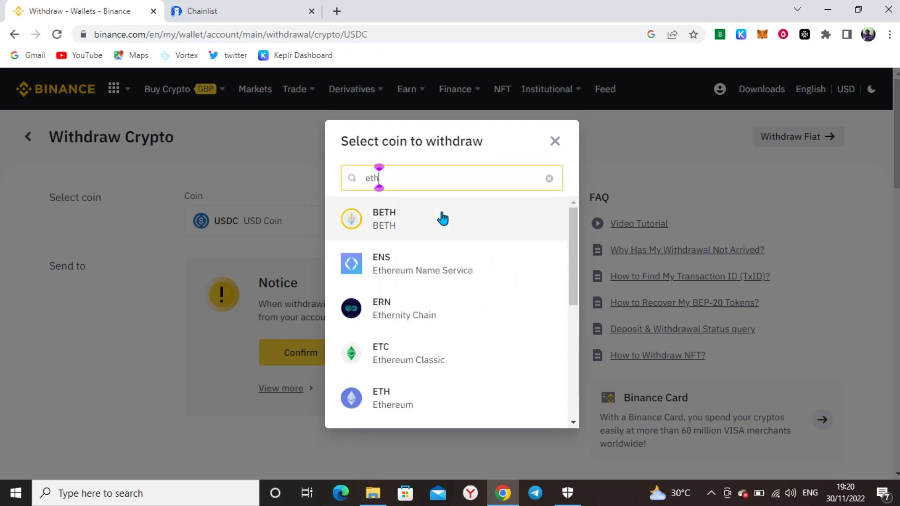
Select ETH as the coin and Arbitrum One as the withdrawal network
click(393, 396)
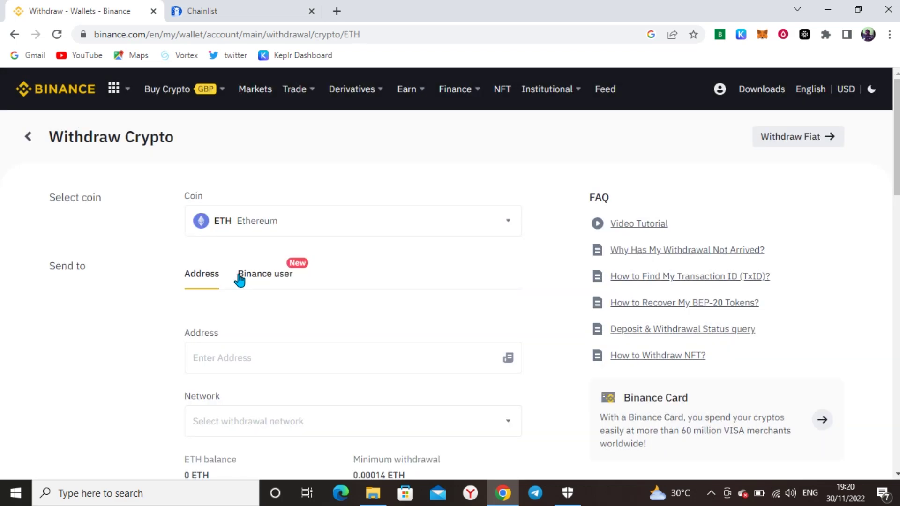
click(255, 347)
scroll(244, 363, down, 3)
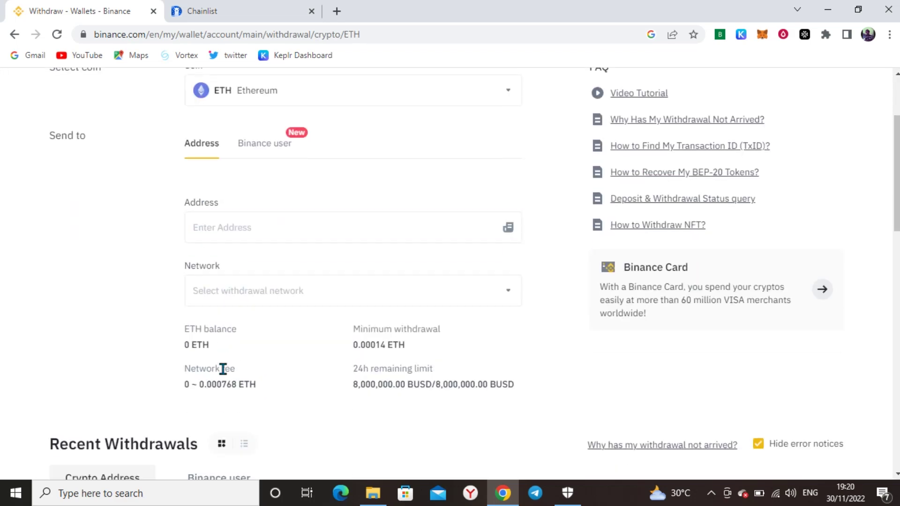
click(235, 289)
click(392, 339)
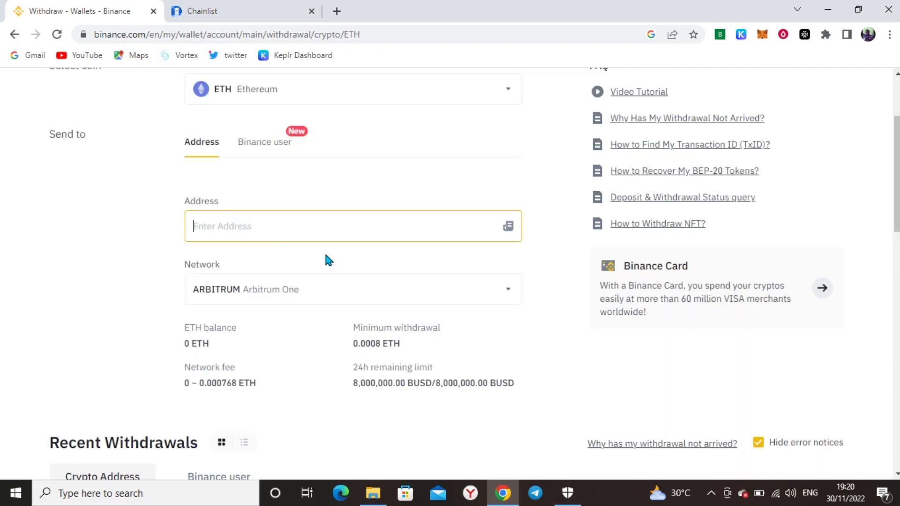
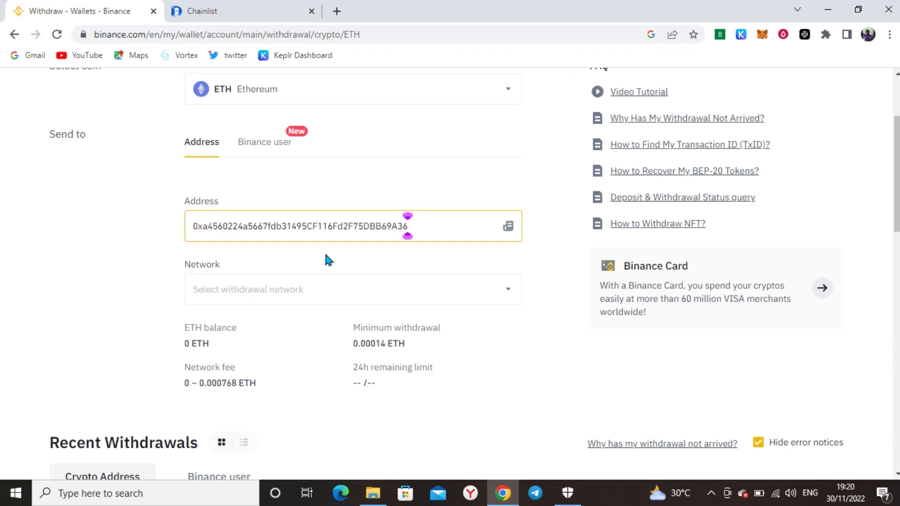
Paste the copied wallet address as recipient and reconfirm the Arbitrum One network
click(239, 290)
scroll(347, 307, down, 3)
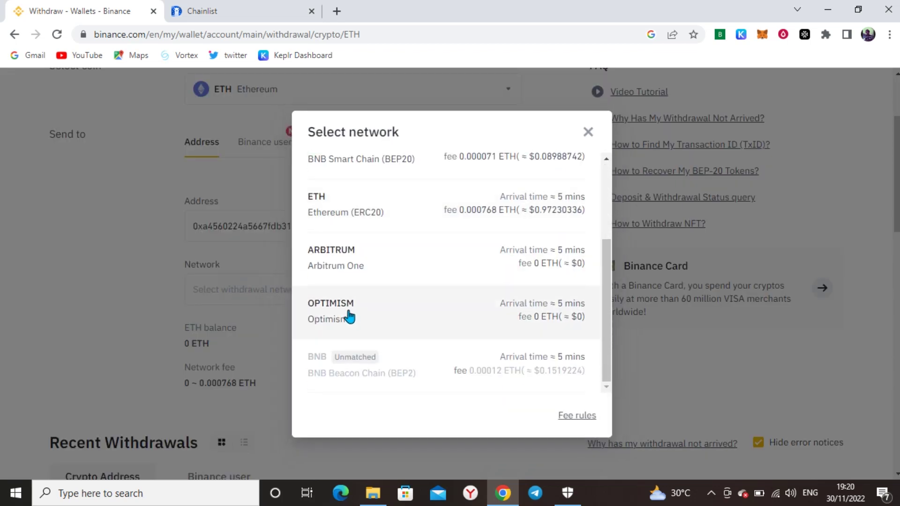
click(355, 254)
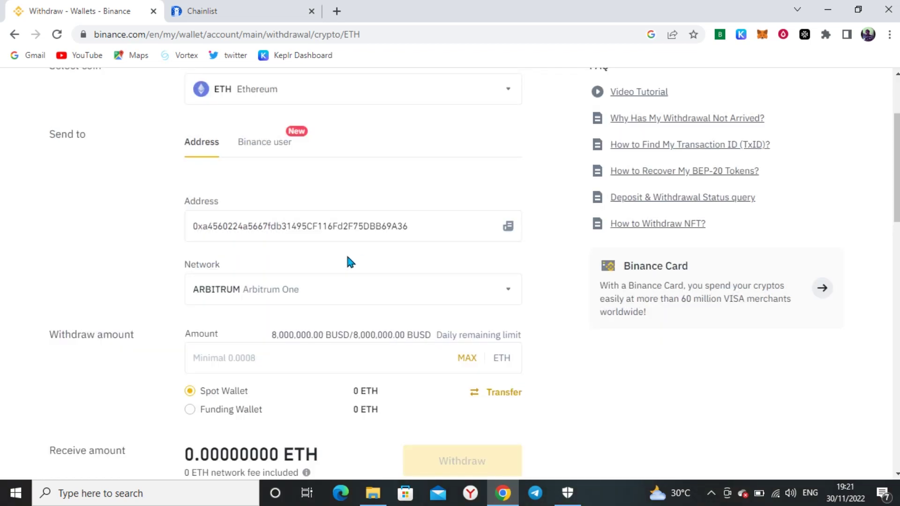
scroll(347, 260, down, 3)
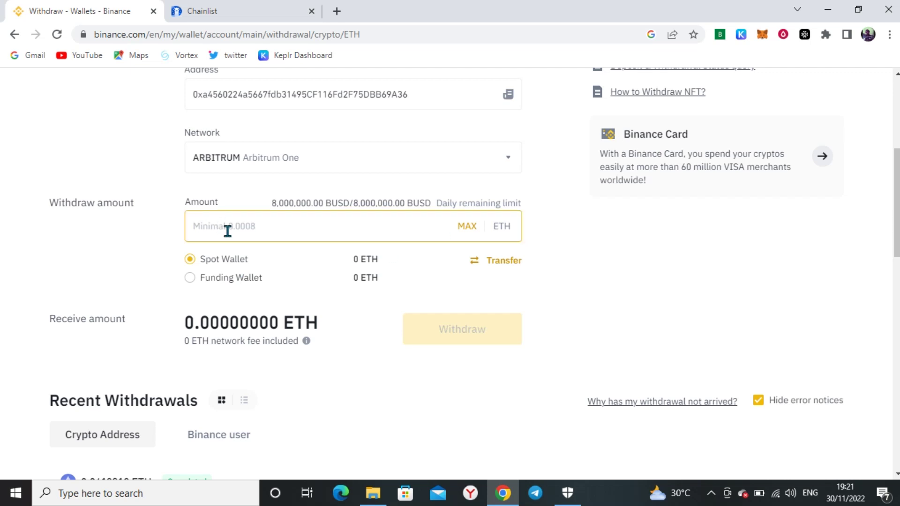
Review Binance's Recent Withdrawals and MetaMask's Arbitrum ETH balance, then open a third tab
scroll(253, 272, down, 5)
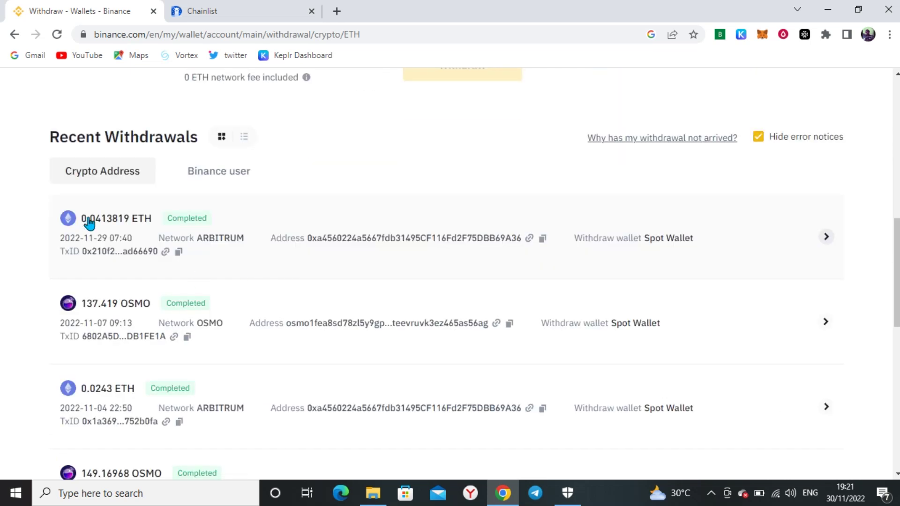
click(763, 40)
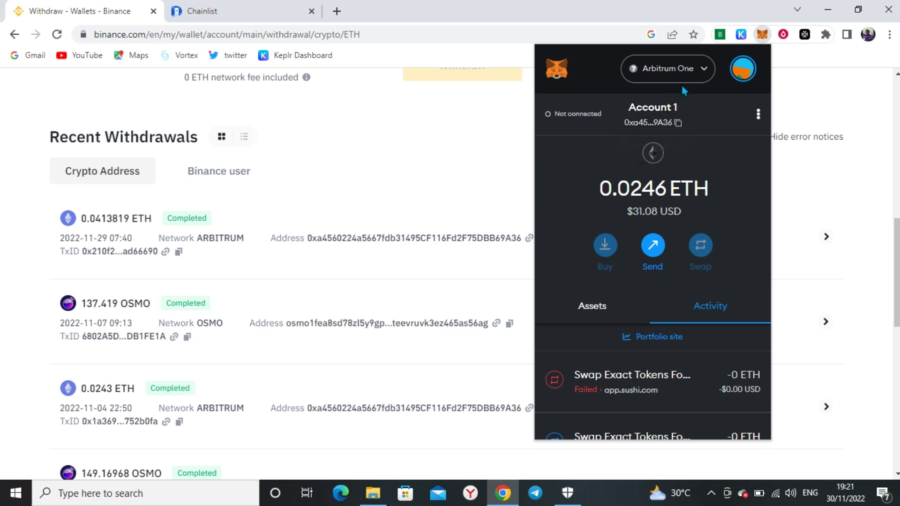
click(371, 40)
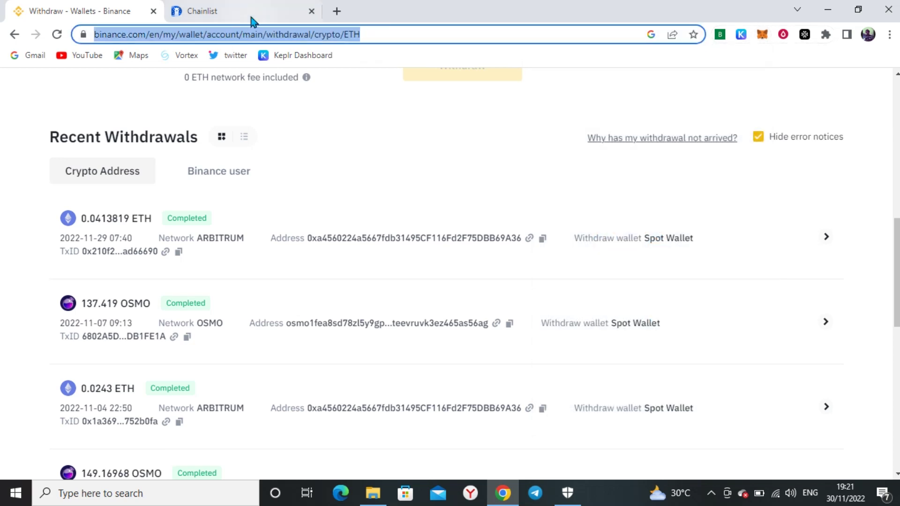
click(337, 10)
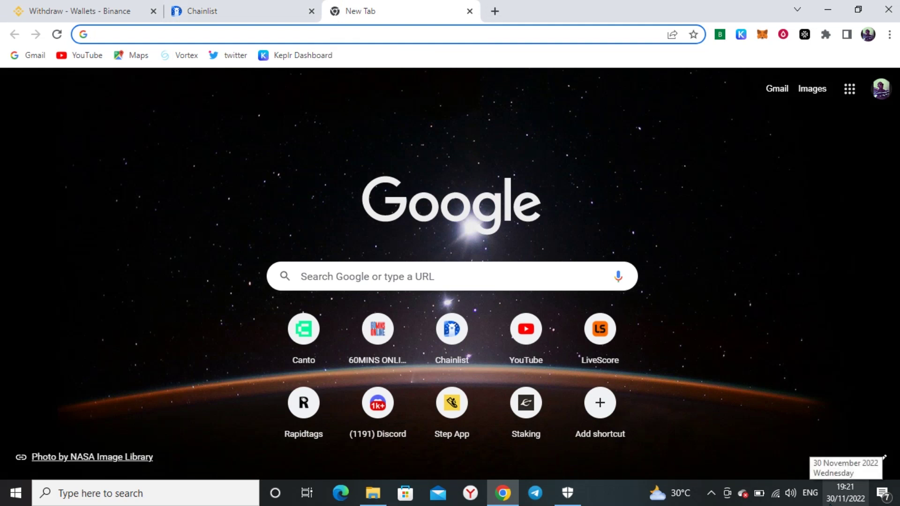
Search Google for 'uniswap exchange' and go to the Swap page on uniswap.org
text(uni)
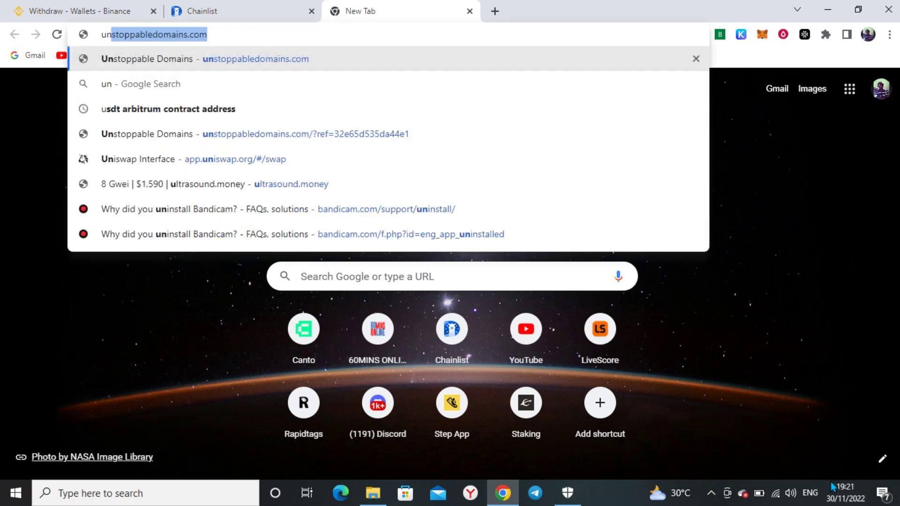
text(sw)
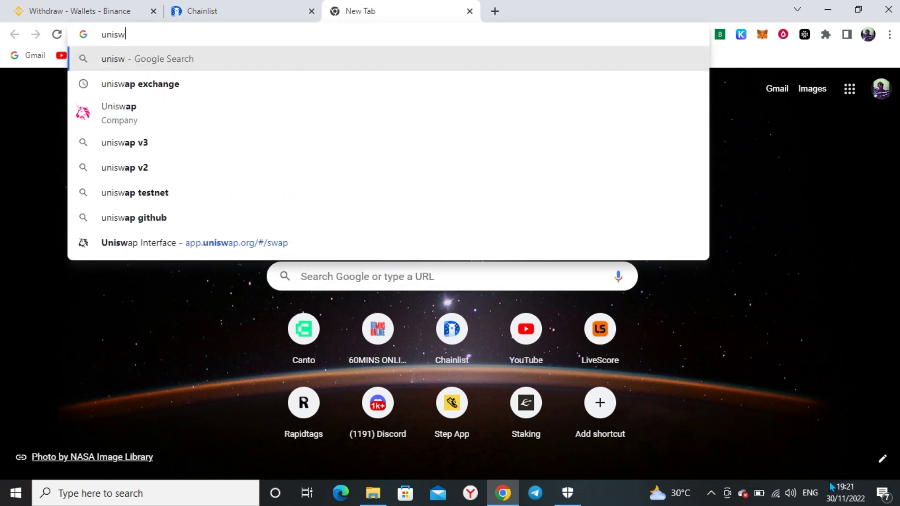
click(147, 89)
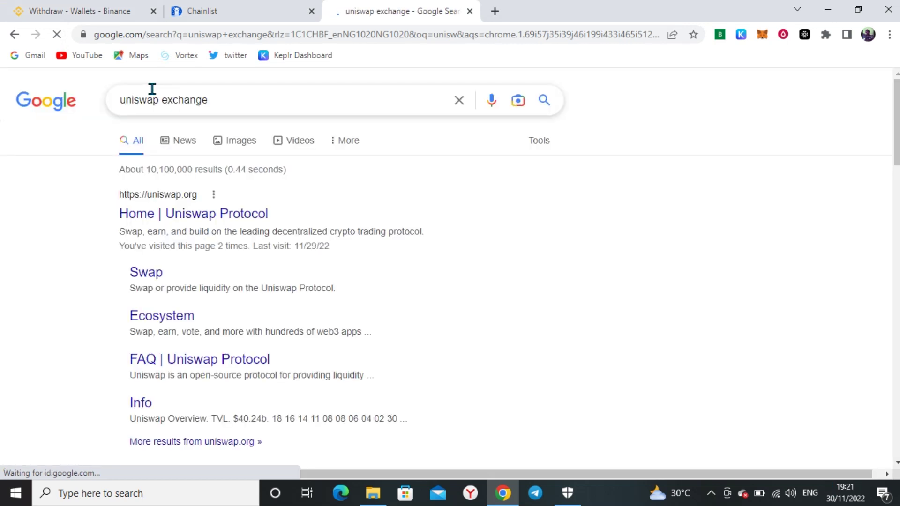
click(143, 276)
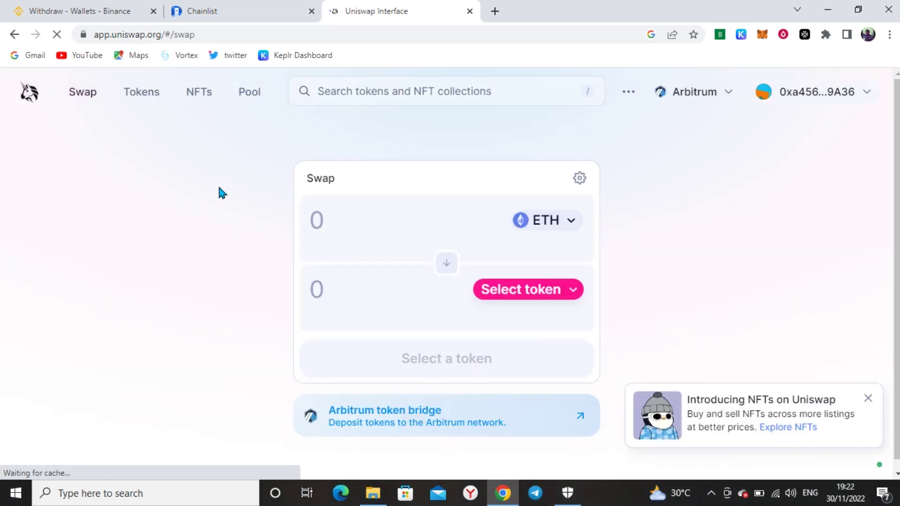
Search Uniswap's receive-token list for 'ntp', get no results, and open a fourth tab
click(574, 294)
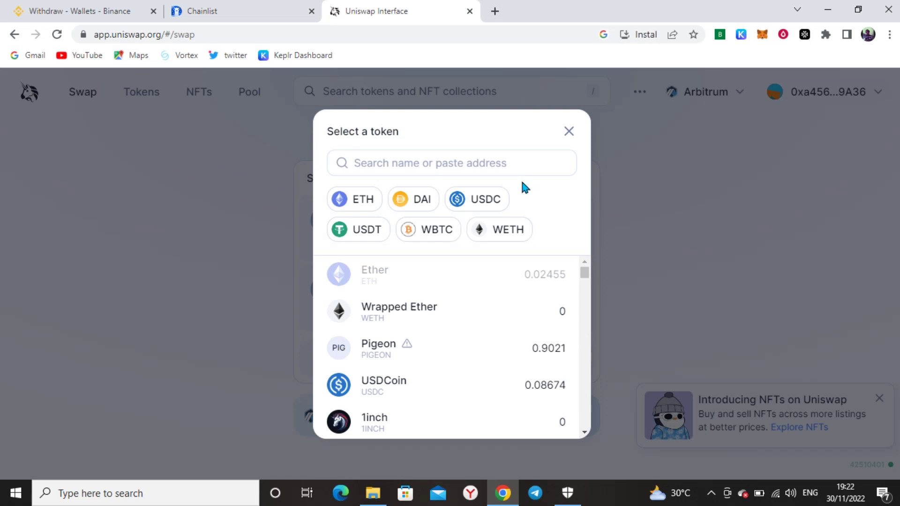
text(ntp)
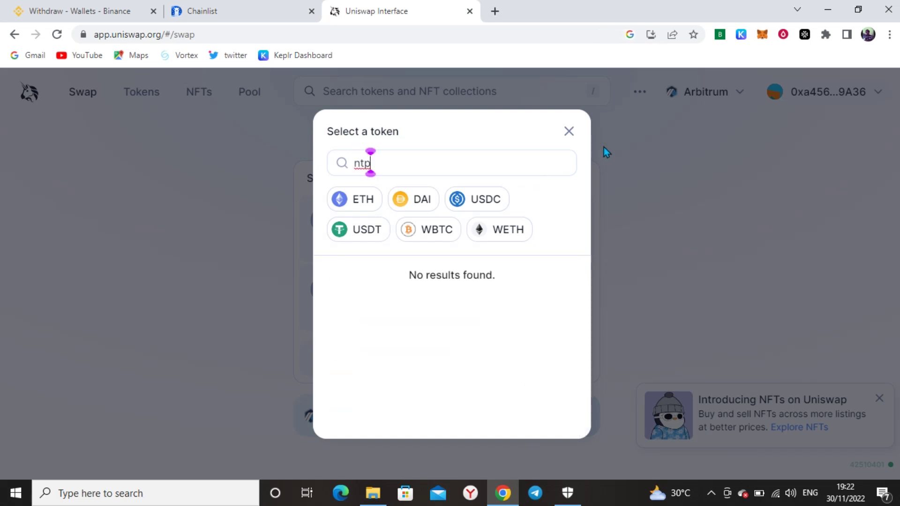
click(568, 133)
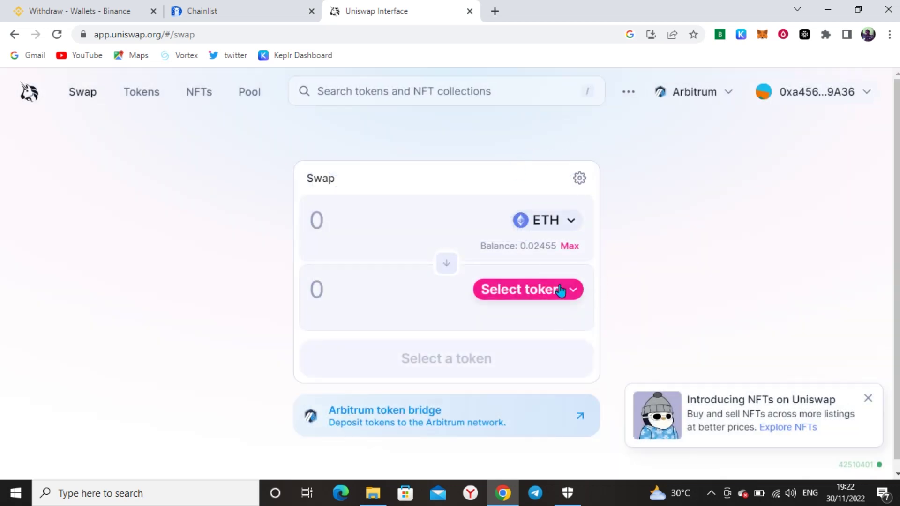
click(495, 11)
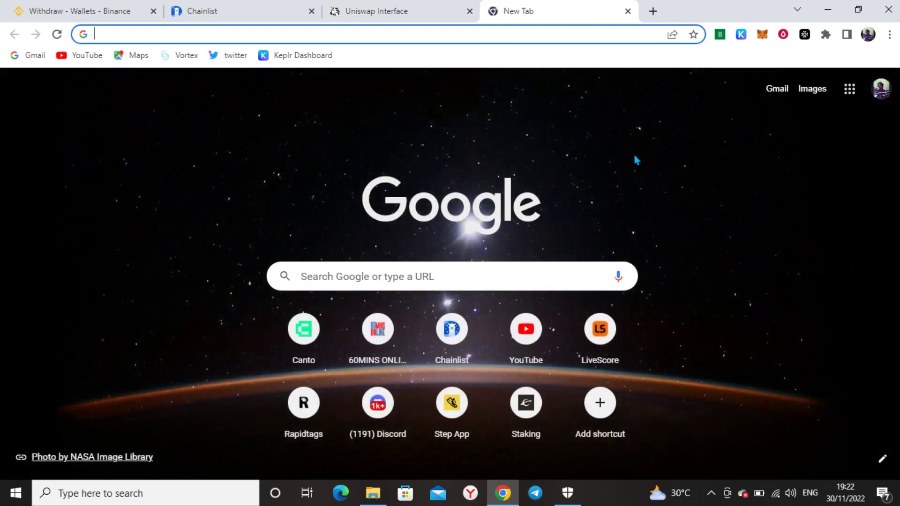
Load dexscreener.com, search 'ntp', and open the NTP/USDs NewtopiaDao Token pair on Arbitrum
text(dexc)
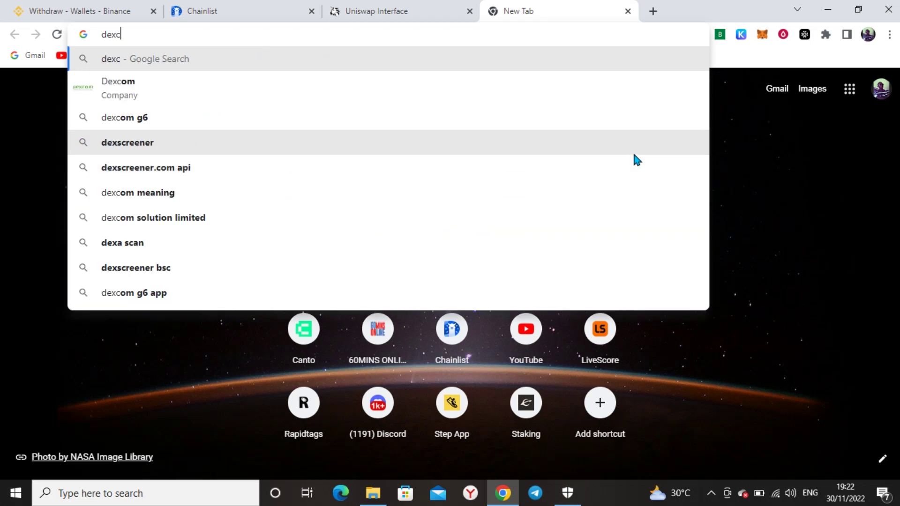
key(BackSpace)
text(sc)
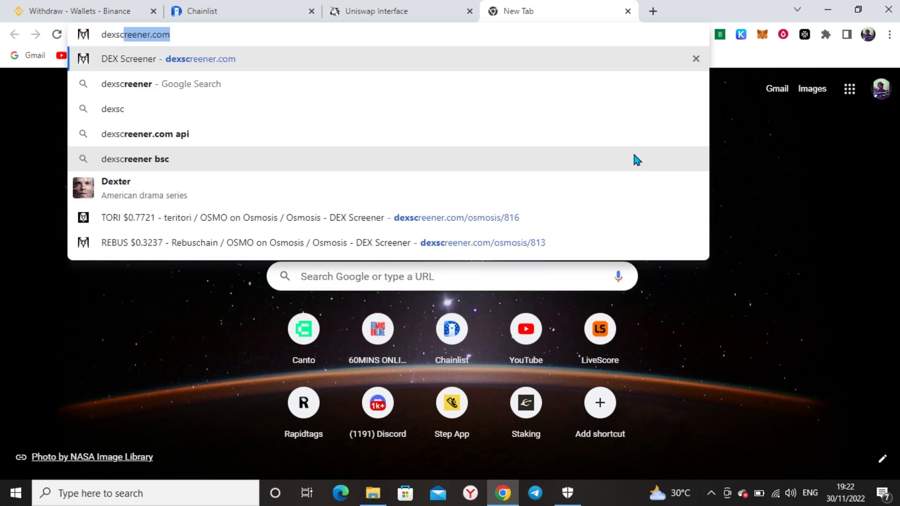
key(Return)
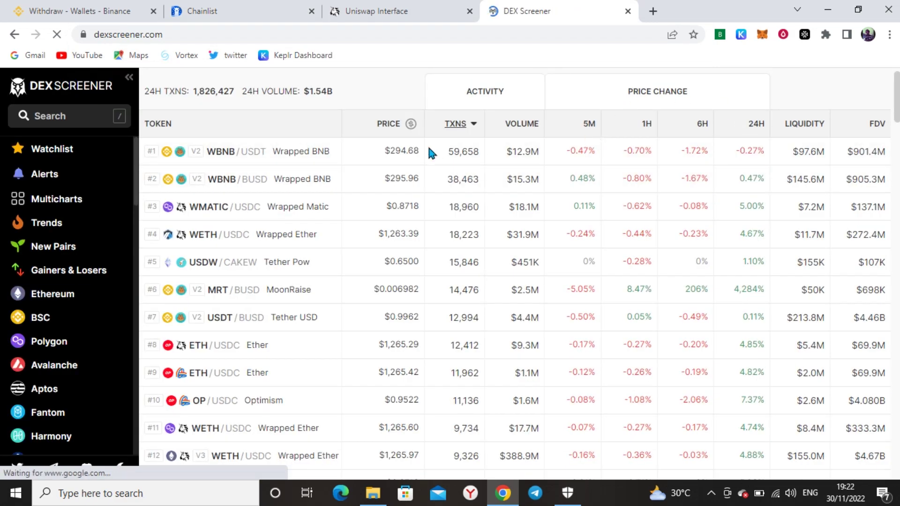
scroll(618, 191, down, 8)
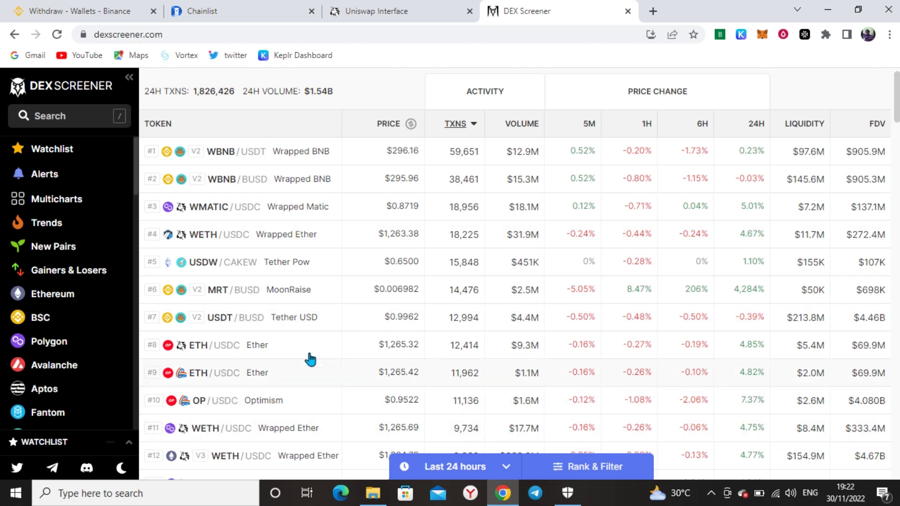
click(61, 124)
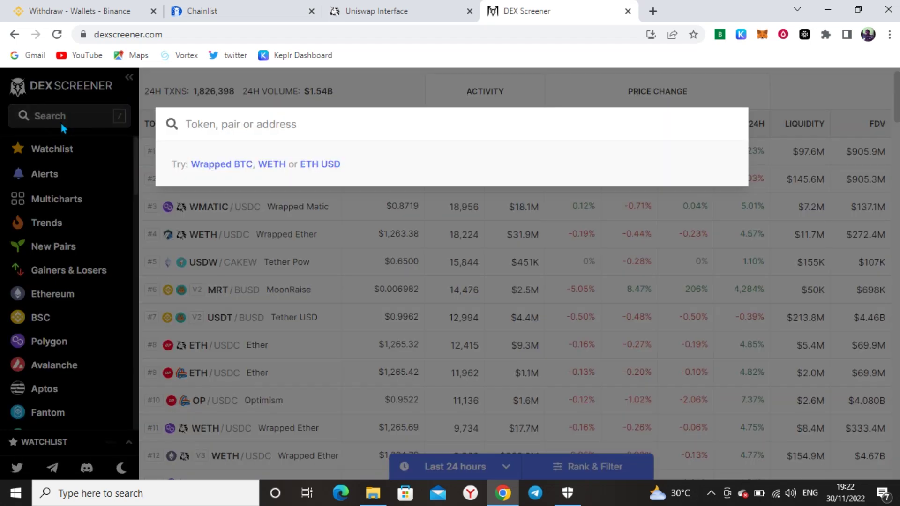
text(ntp)
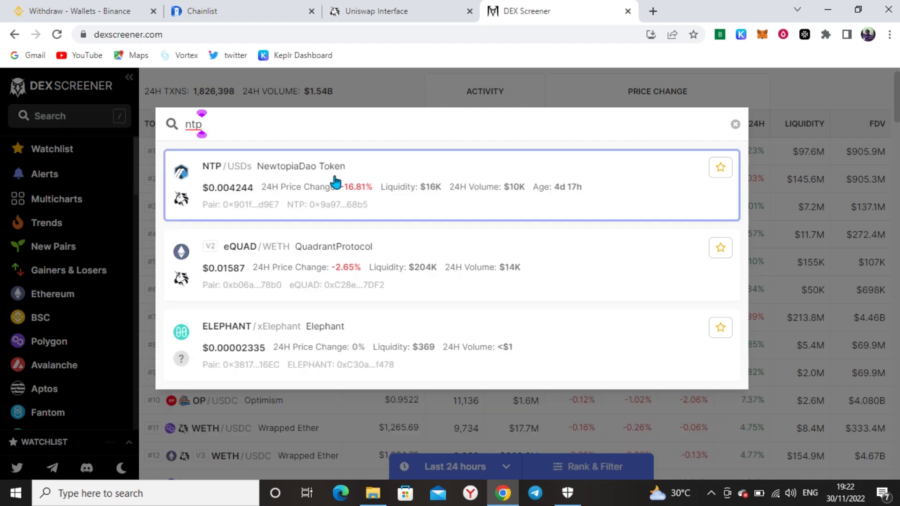
click(385, 176)
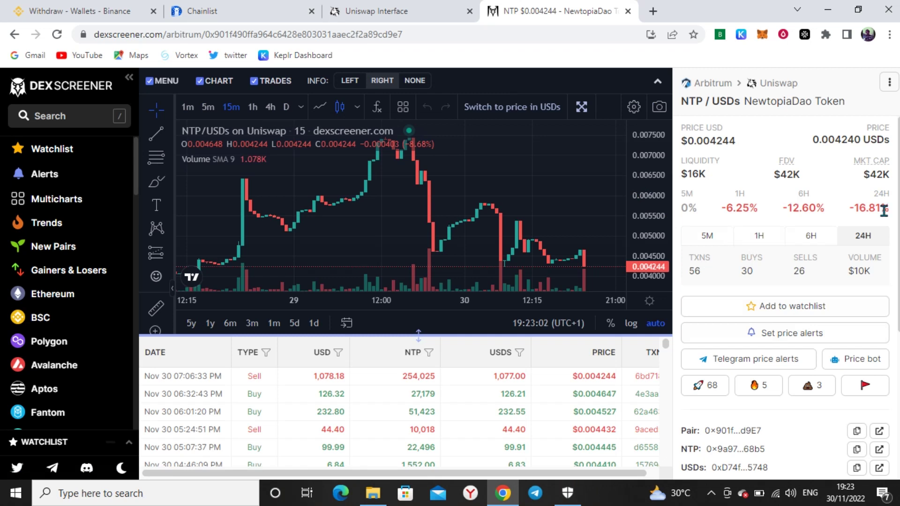
Copy the NTP token contract address and return to the Uniswap swap page
scroll(764, 294, down, 3)
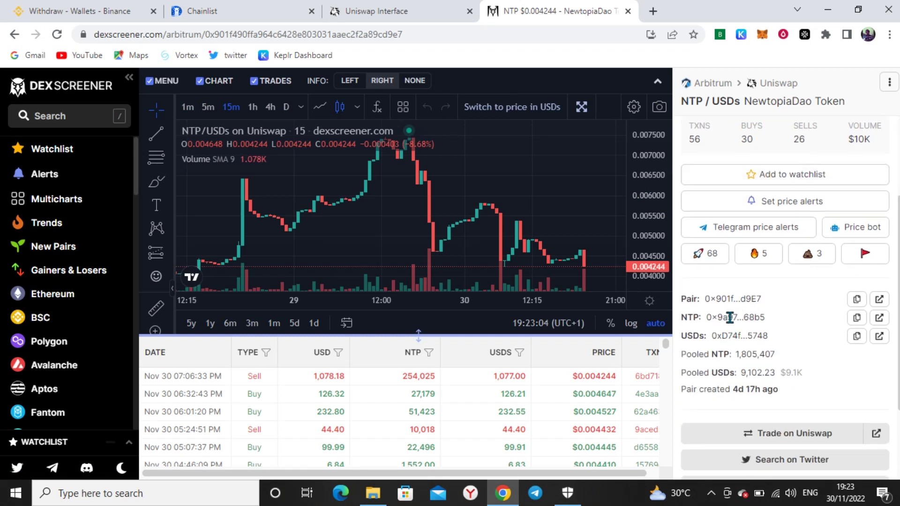
click(857, 317)
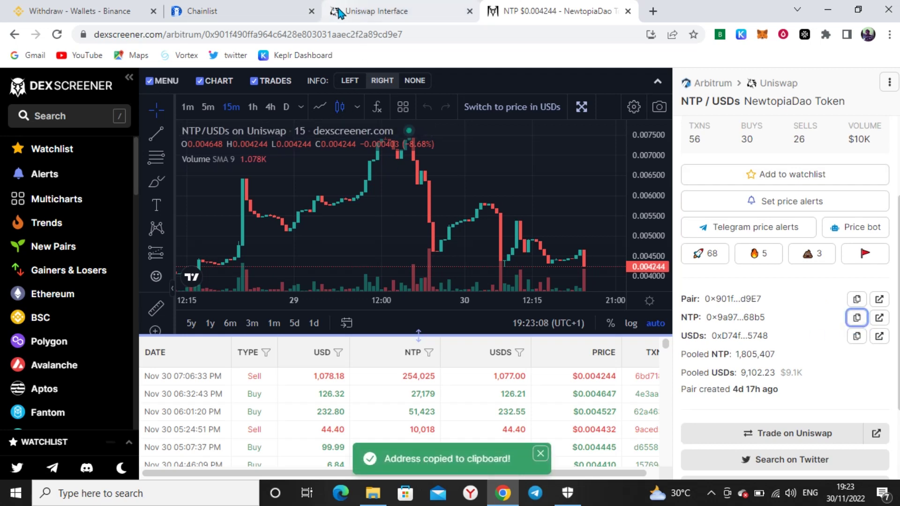
click(357, 13)
Make NewtopiaDao Token the receive token via its pasted contract address, accepting the warning
click(539, 300)
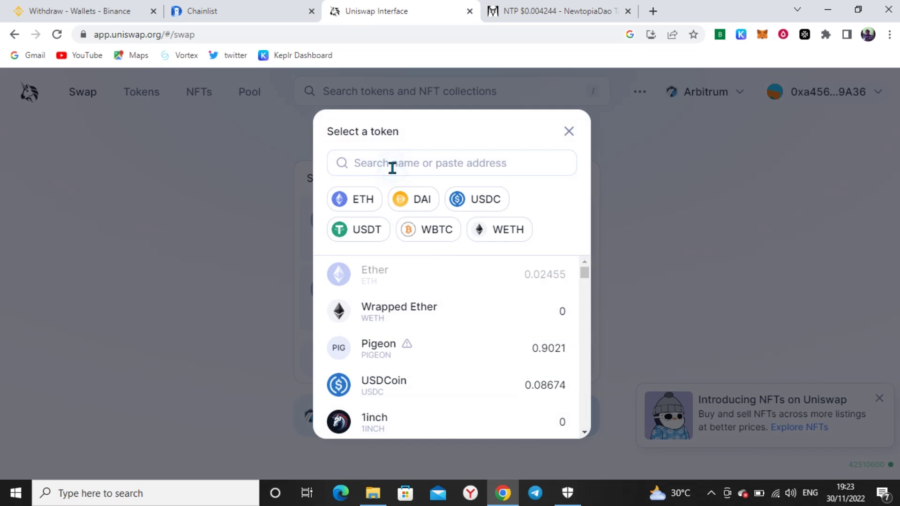
key(ctrl+v)
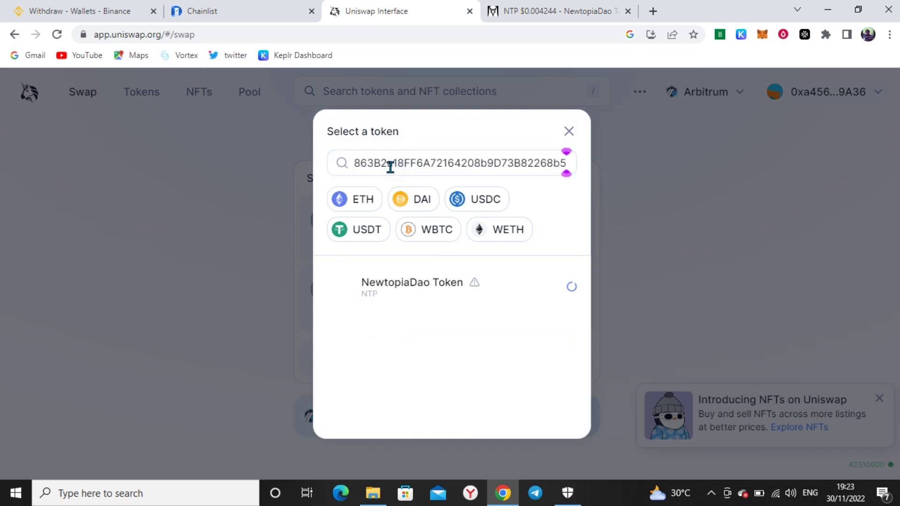
click(403, 287)
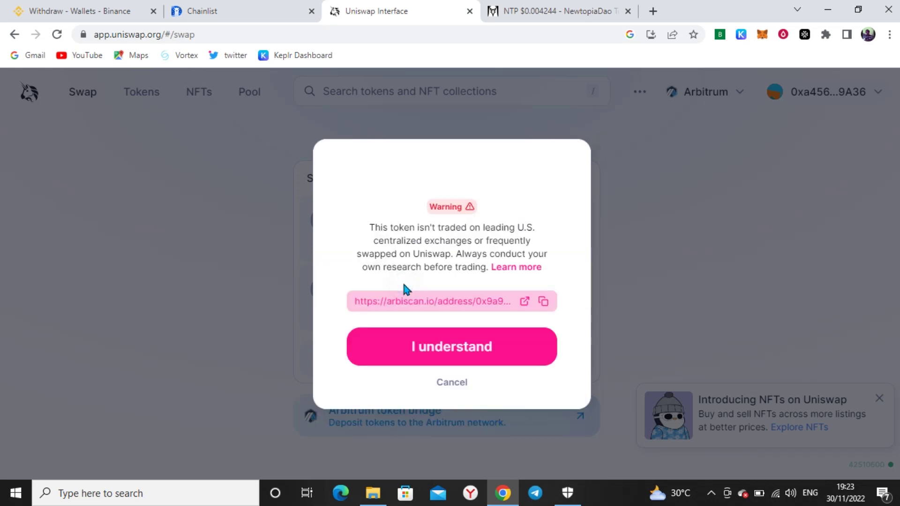
click(450, 351)
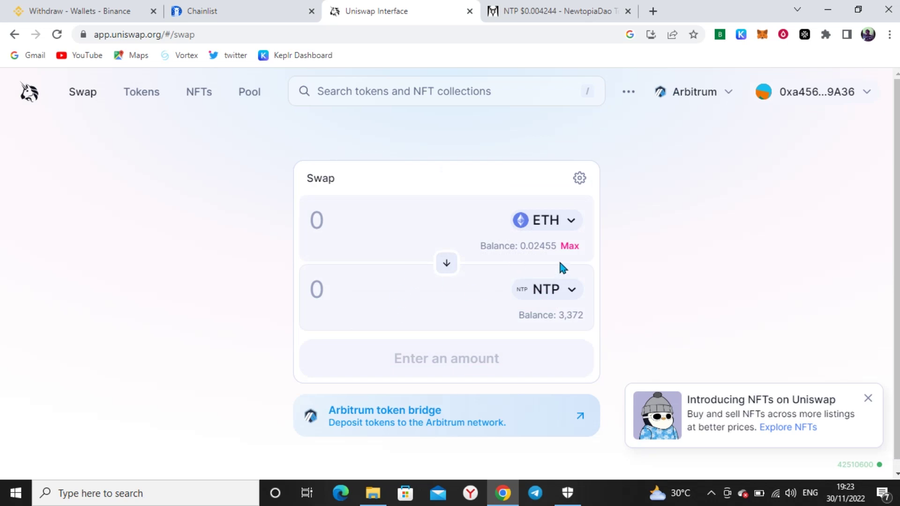
Enter 0.01 ETH as the pay amount, then go back to the DEX Screener pair page
click(382, 219)
text(0.01)
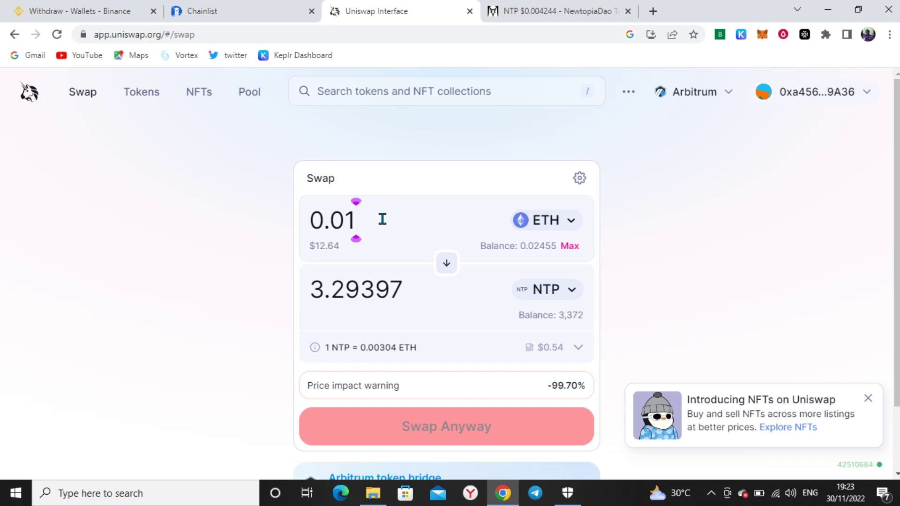
click(554, 11)
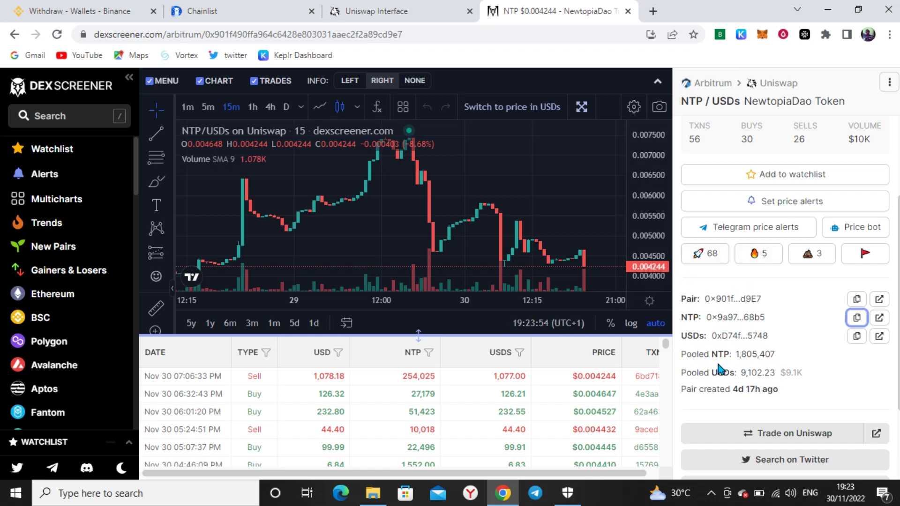
Scroll through the NTP/USDs pair's info panel, then return to the Uniswap tab
scroll(738, 375, down, 1)
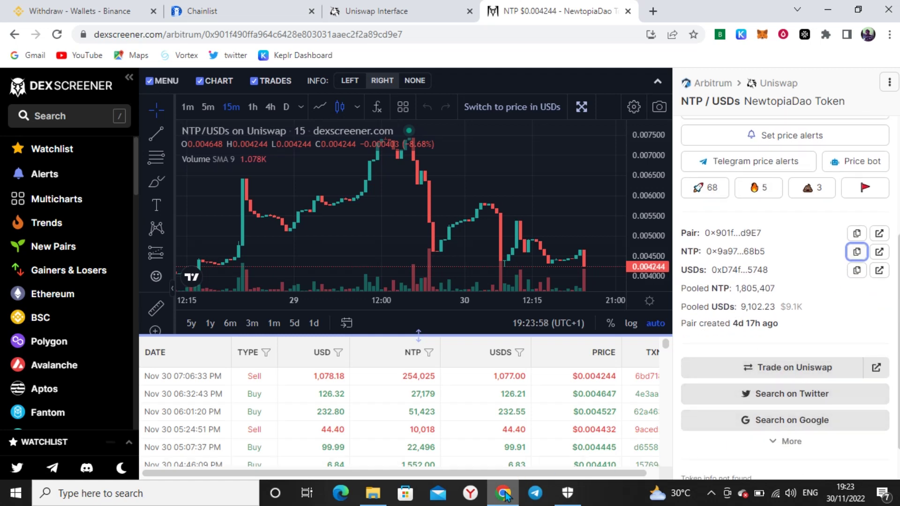
click(380, 14)
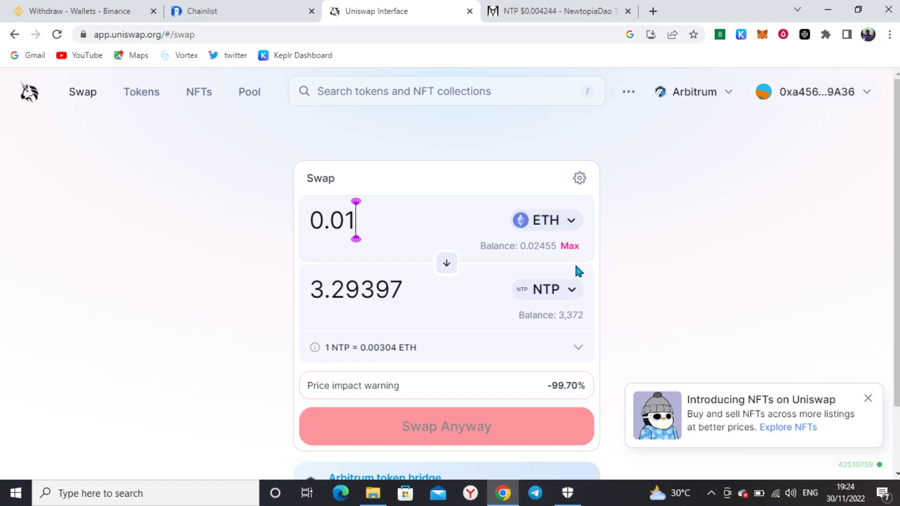
Rearrange the swap pair so USDC is paid and NewtopiaDao Token is received
click(574, 288)
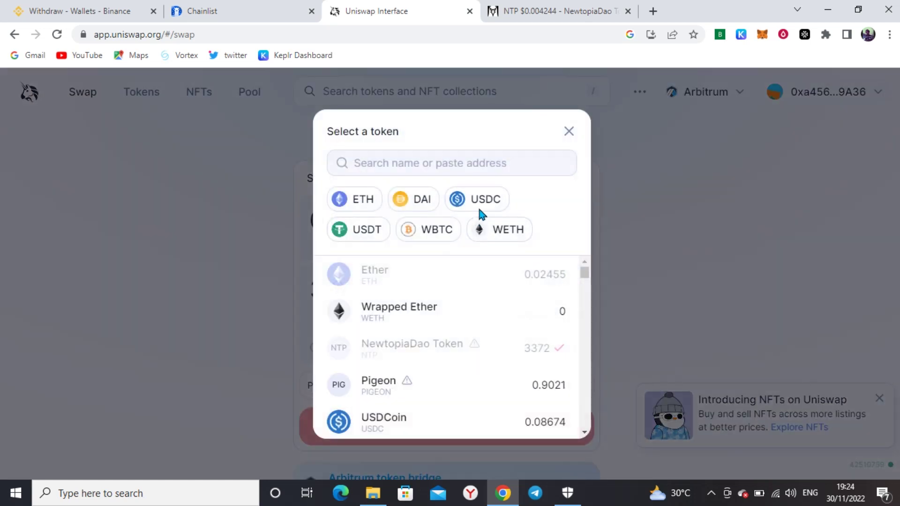
click(477, 201)
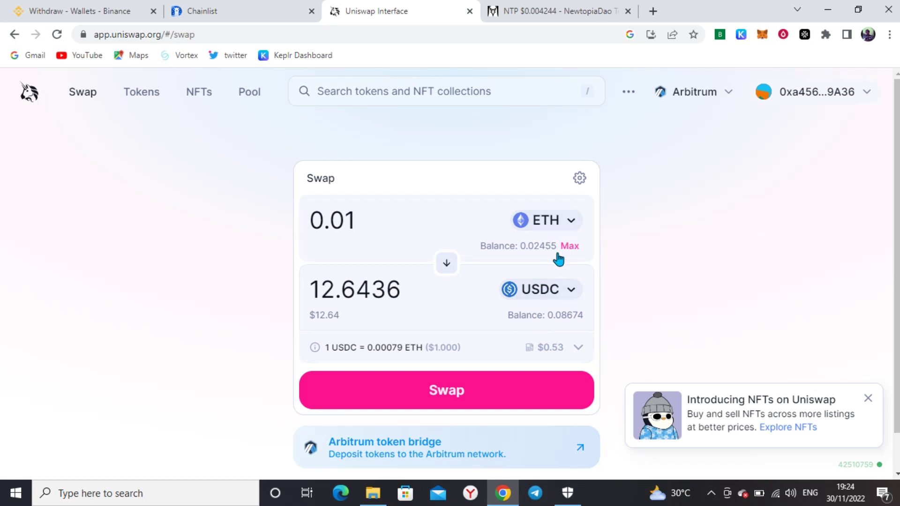
click(447, 263)
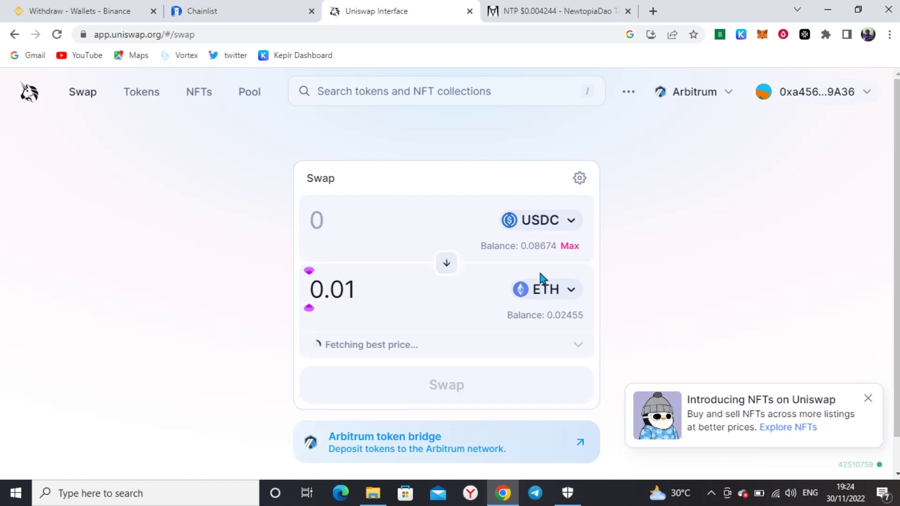
click(570, 293)
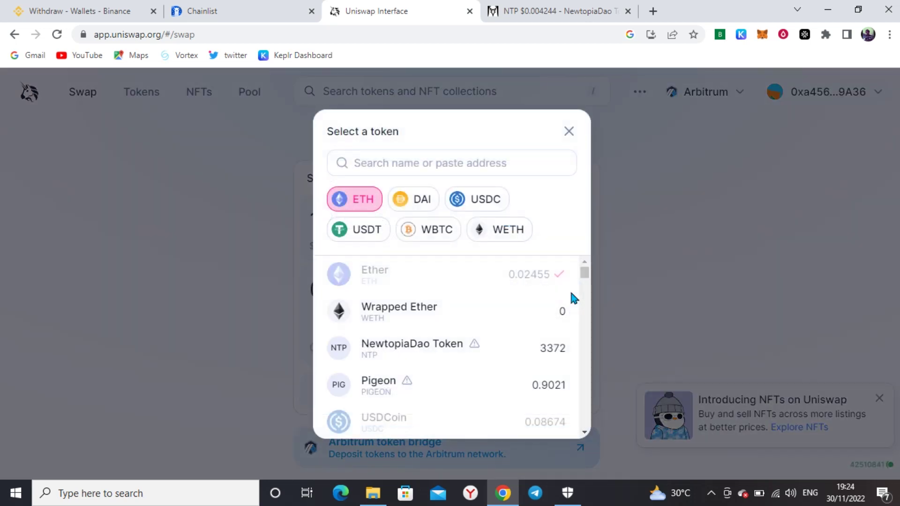
click(426, 353)
Replace the USDC amount with the full 0.086746 USDC balance using Max
click(333, 224)
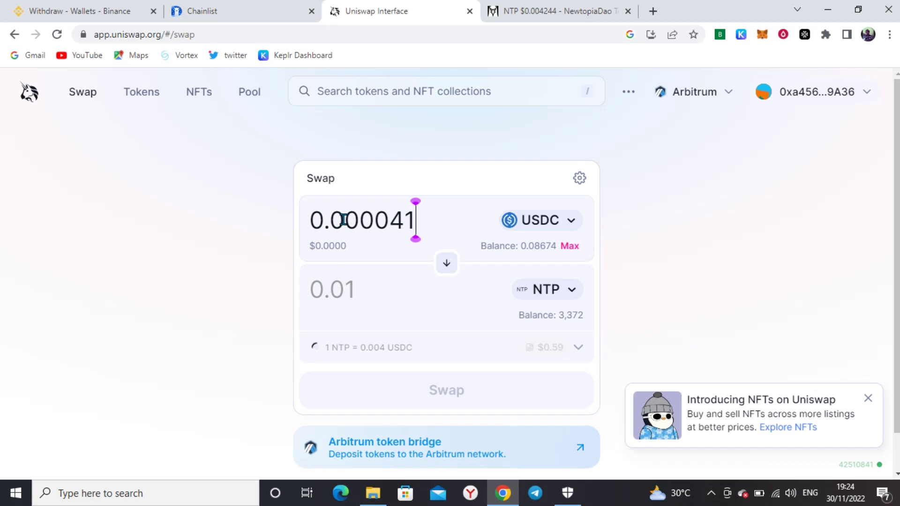
key(BackSpace)
key(BackSpace)
key(BackSpace)
key(BackSpace)
key(BackSpace)
key(BackSpace)
key(BackSpace)
key(BackSpace)
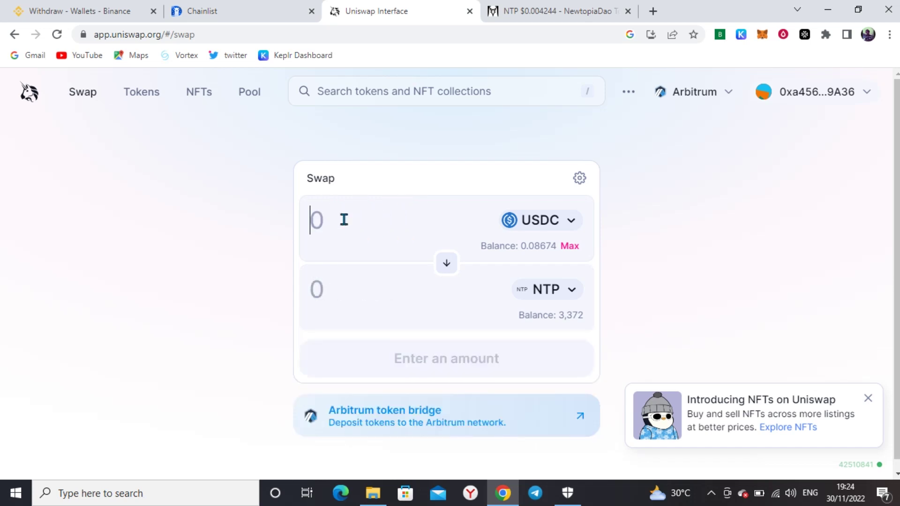
click(565, 247)
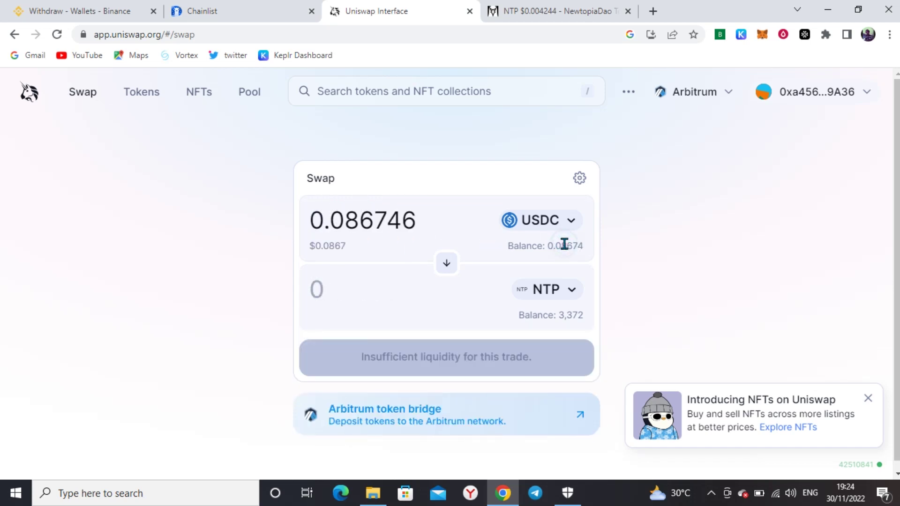
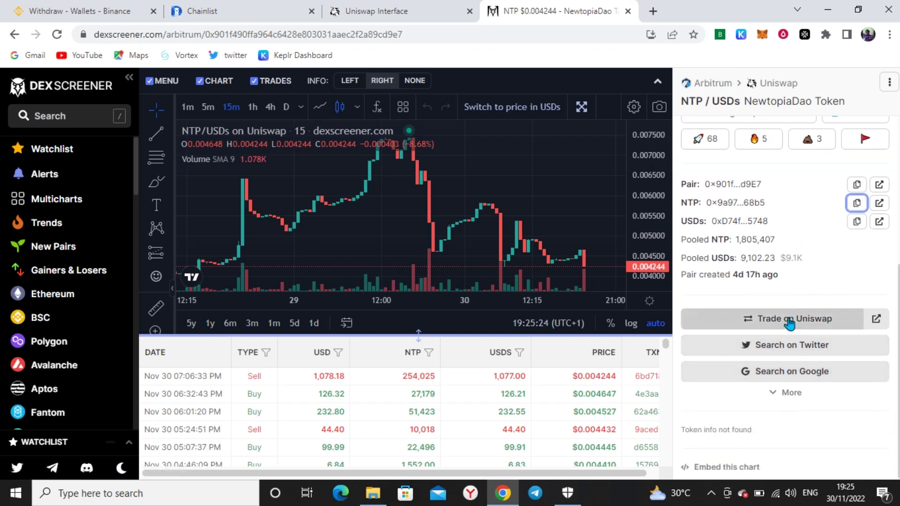
Open the Uniswap trade panel, choose Ether as the pay token and enter an amount of 0
click(790, 321)
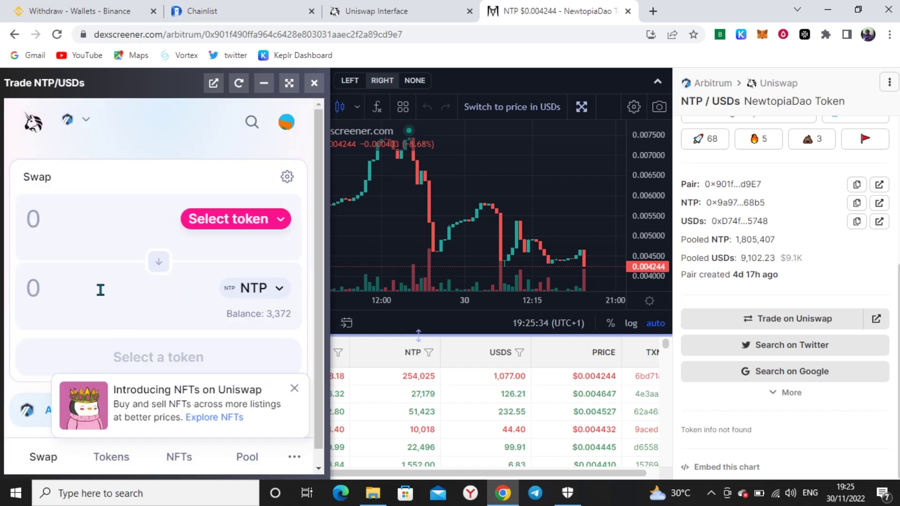
click(271, 224)
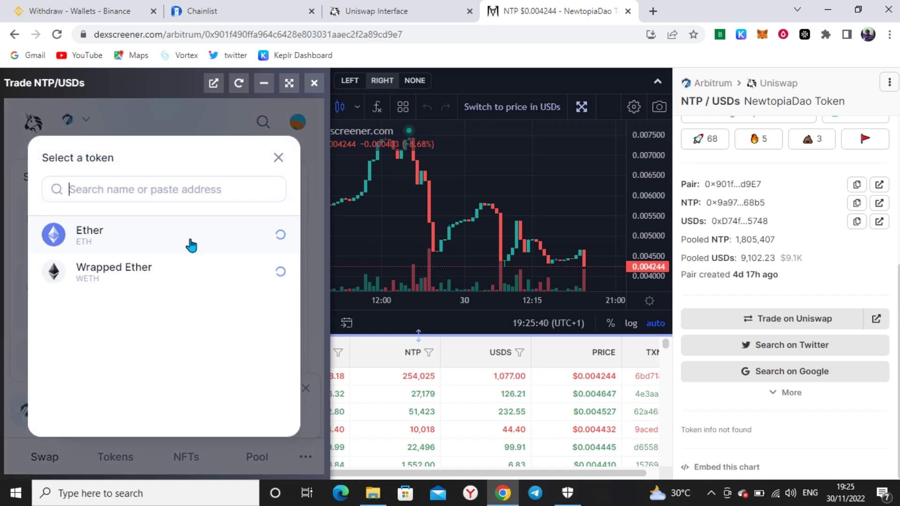
click(103, 240)
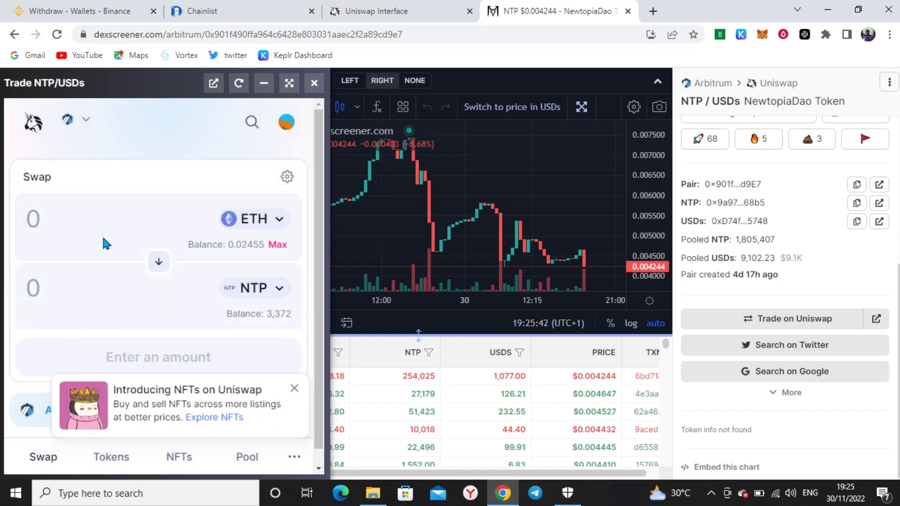
click(44, 217)
text(0)
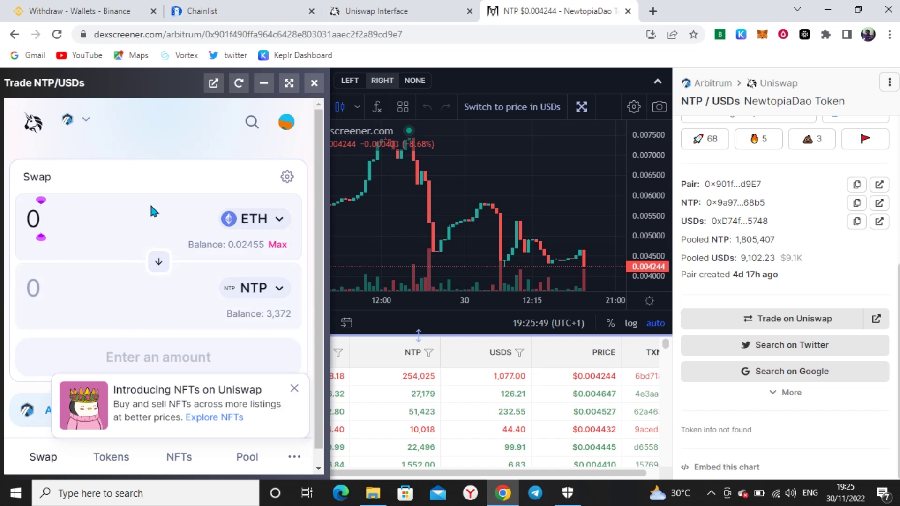
Switch the pay token to USDC, fill the maximum balance, and trim it to 0.0867
click(235, 218)
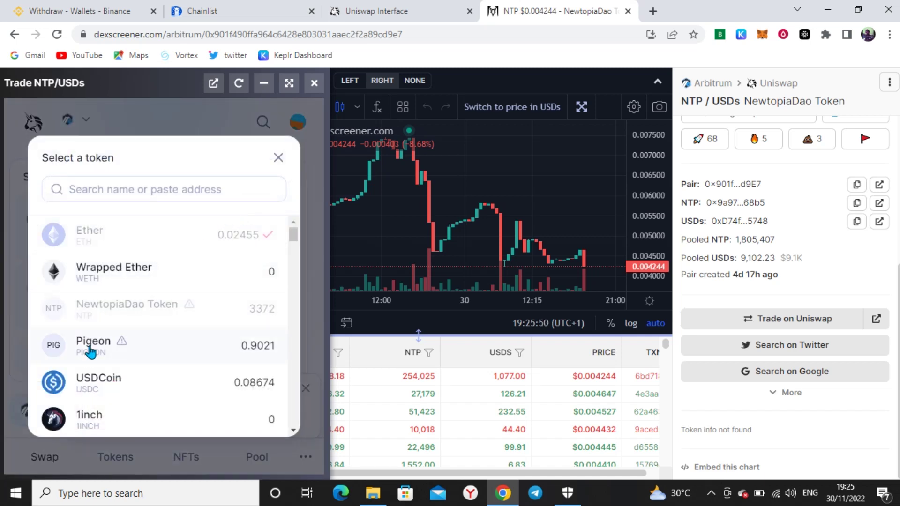
click(96, 381)
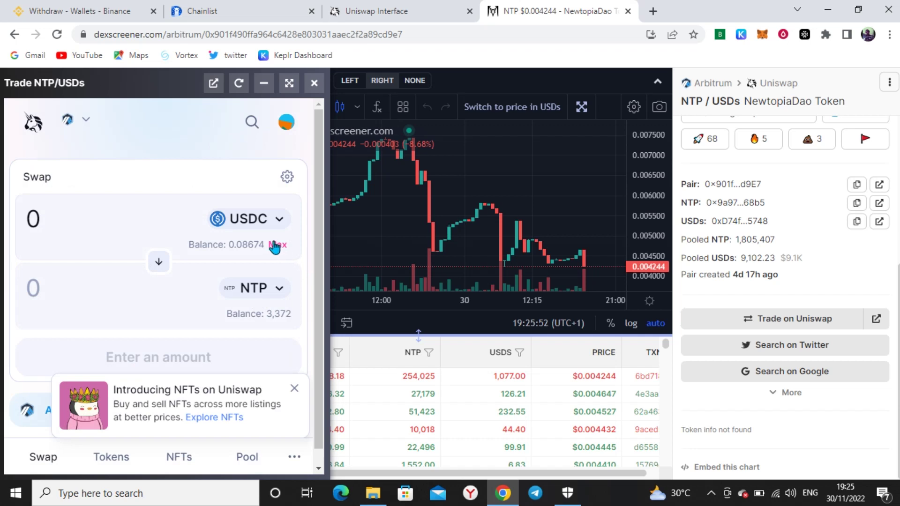
click(277, 244)
scroll(247, 263, down, 1)
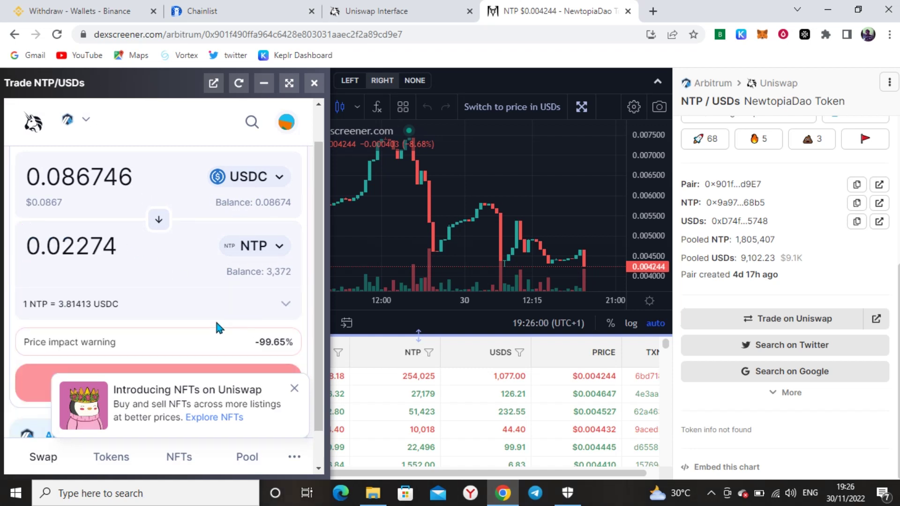
scroll(207, 333, down, 1)
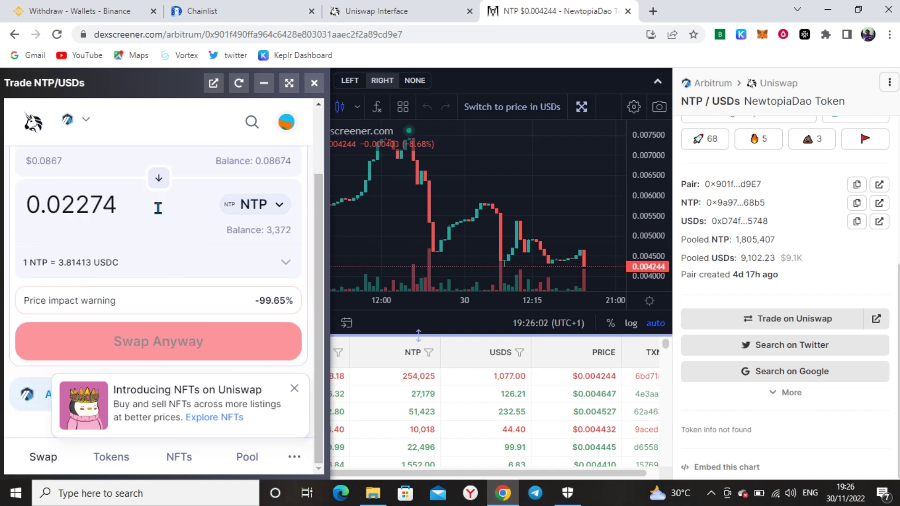
scroll(253, 221, up, 1)
scroll(234, 236, down, 1)
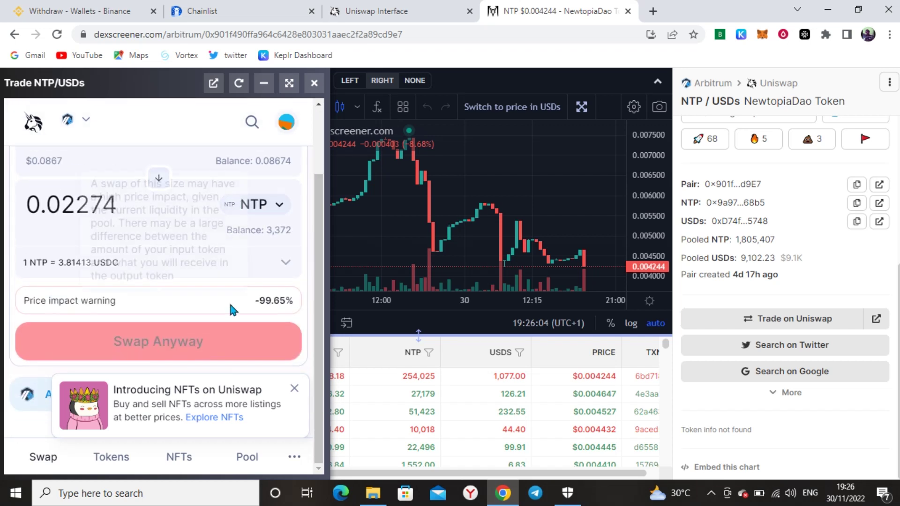
scroll(141, 195, up, 2)
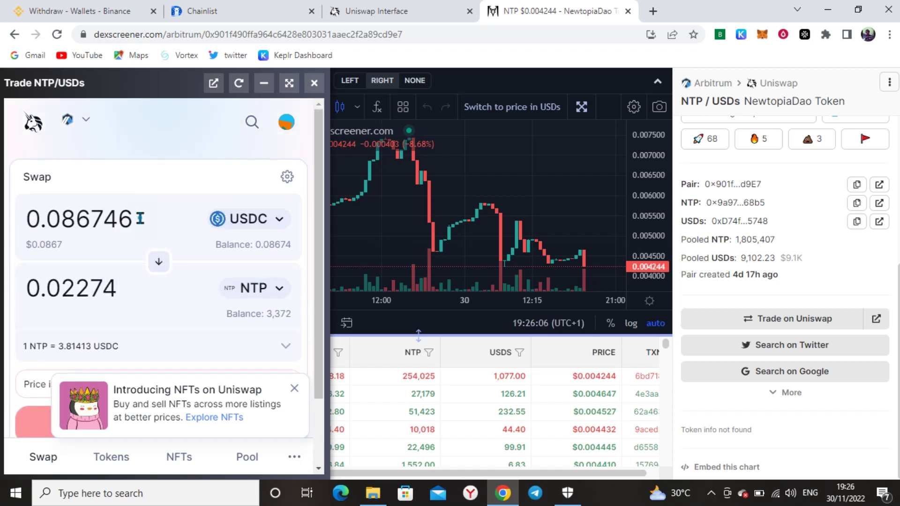
key(BackSpace)
key(BackSpace)
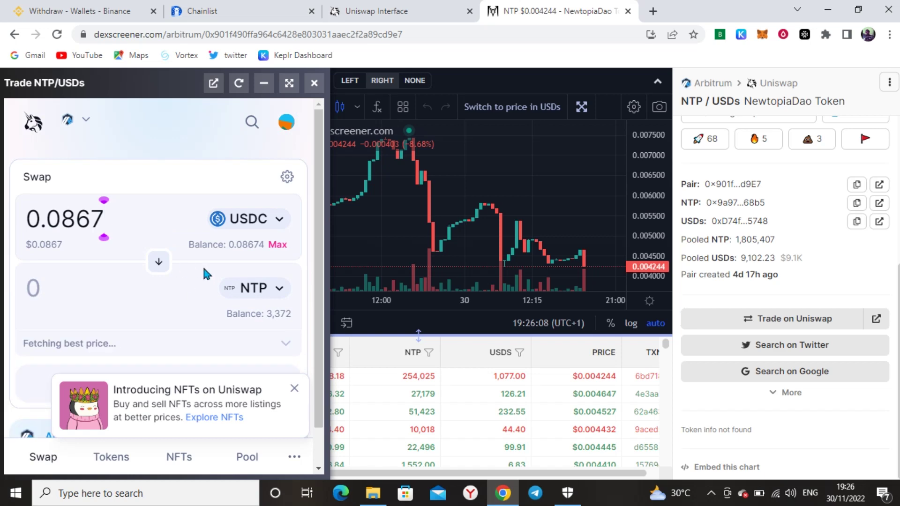
scroll(190, 281, down, 1)
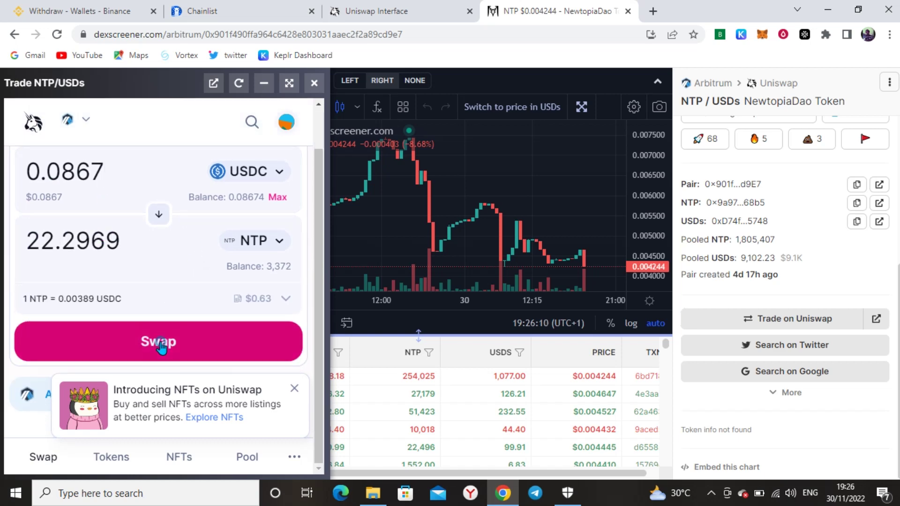
Confirm the 0.0867 USDC to 22.2969 NTP swap, approve it in MetaMask, and dismiss Success
click(161, 341)
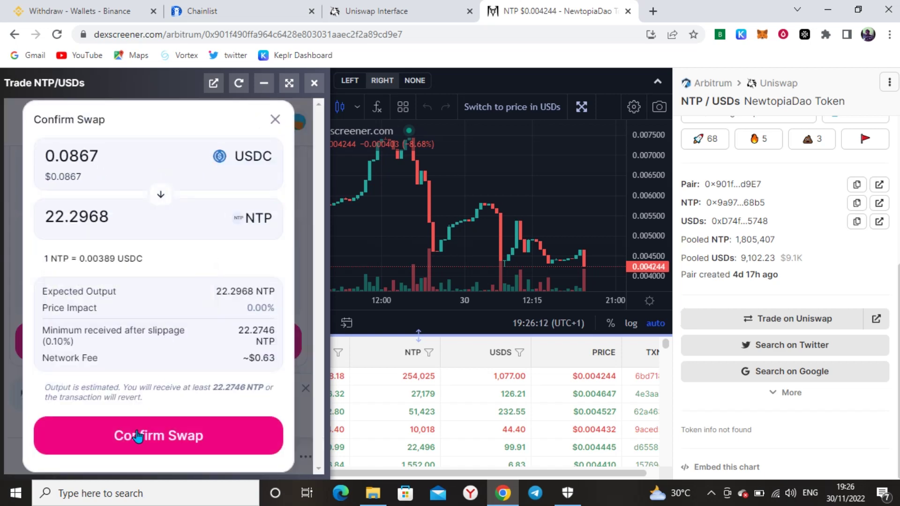
click(137, 434)
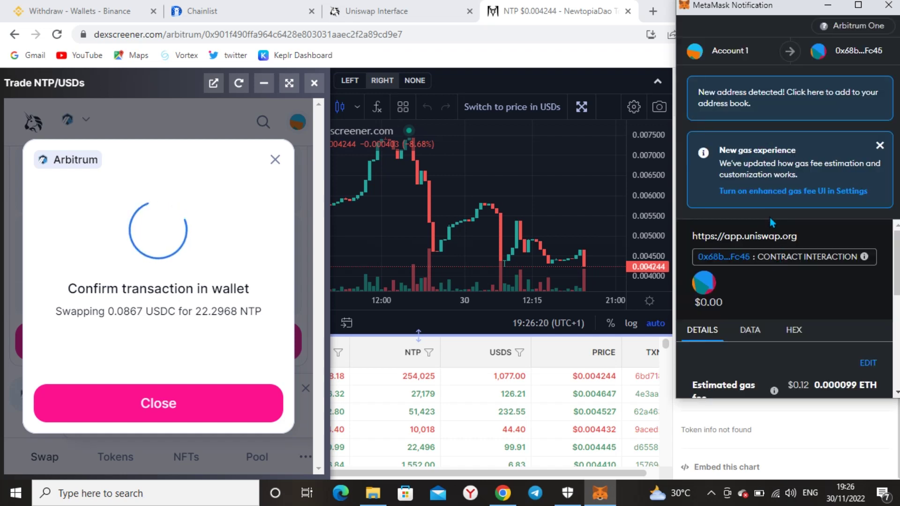
scroll(774, 262, down, 3)
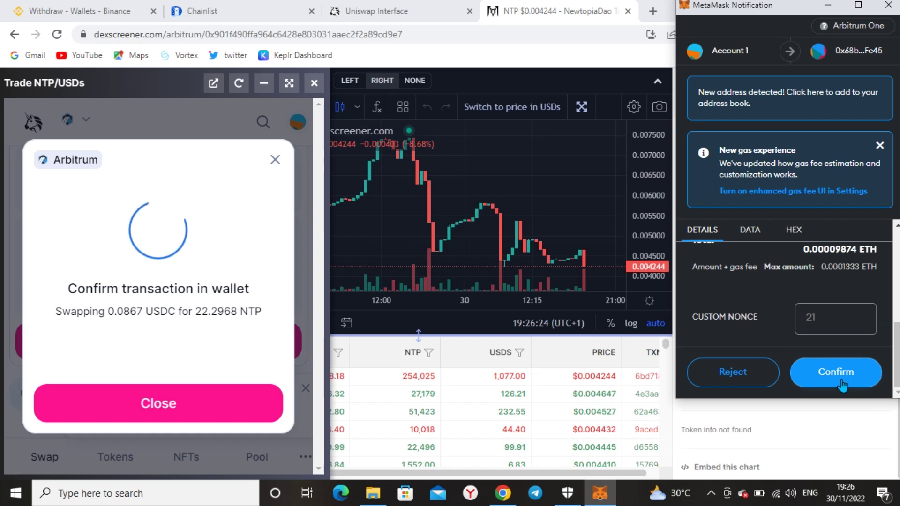
click(842, 383)
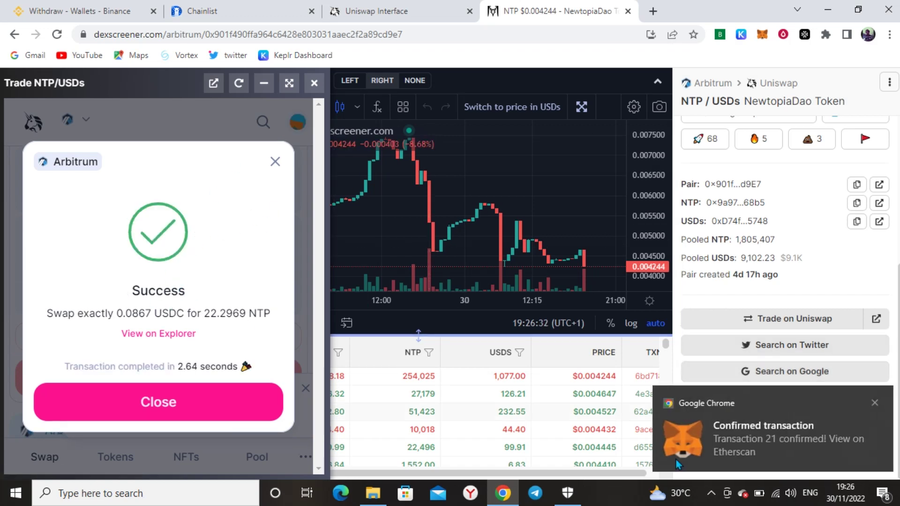
click(161, 396)
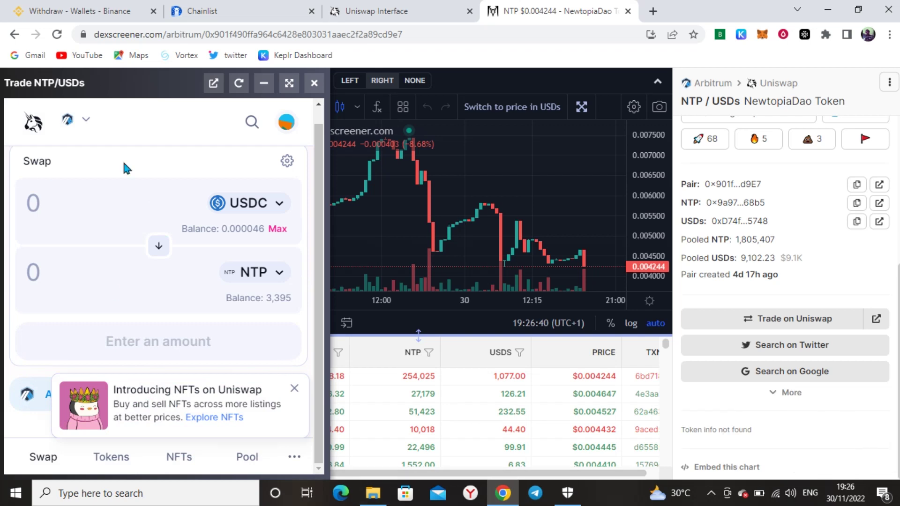
Reverse the swap direction, then close the Trade NTP/USDs panel to reveal the 22.29 NTP buy
click(159, 247)
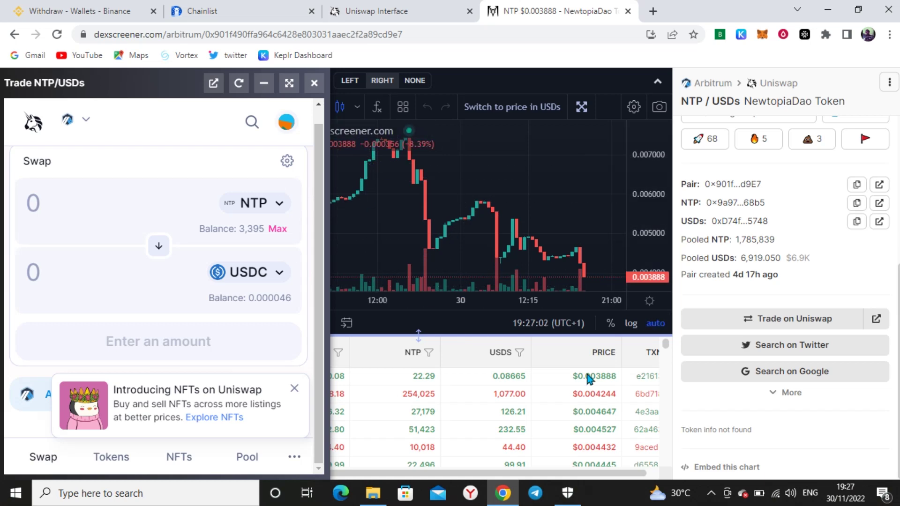
scroll(795, 292, up, 5)
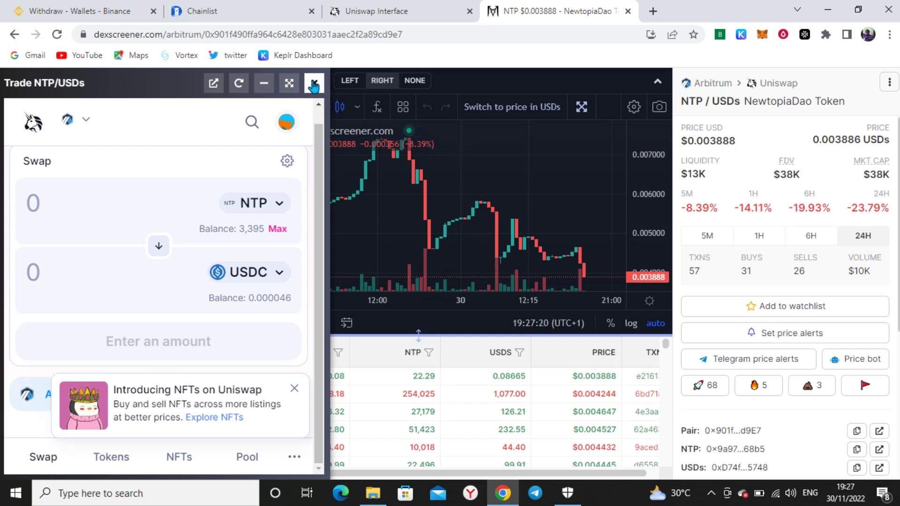
click(311, 86)
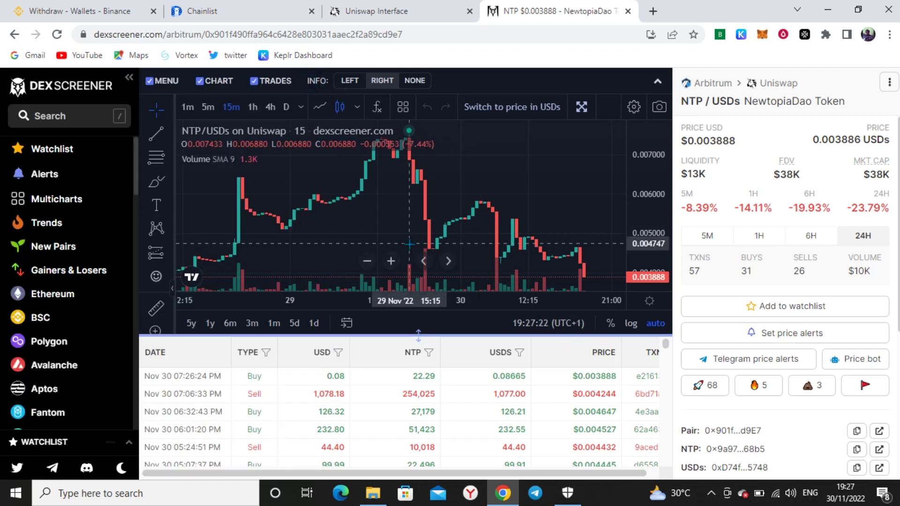
Scroll the chain sidebar and open the Arbitrum pairs list
scroll(436, 281, up, 2)
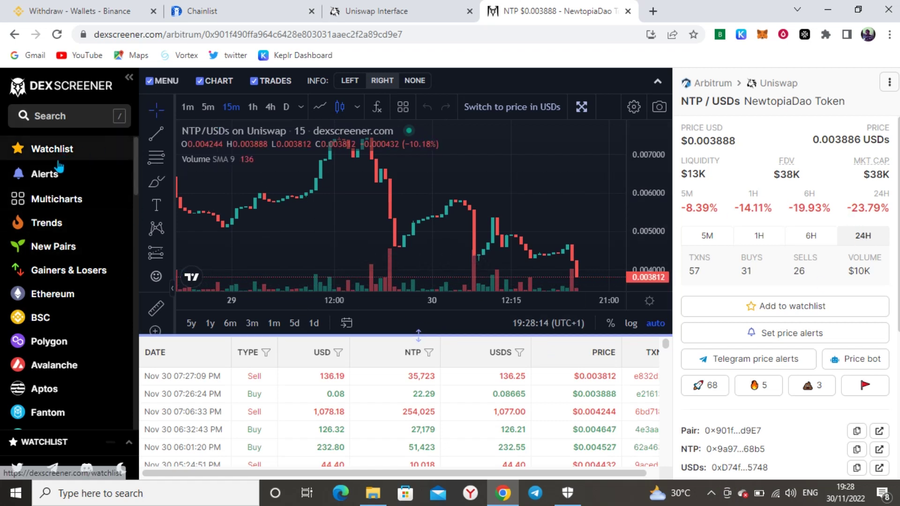
scroll(41, 239, down, 3)
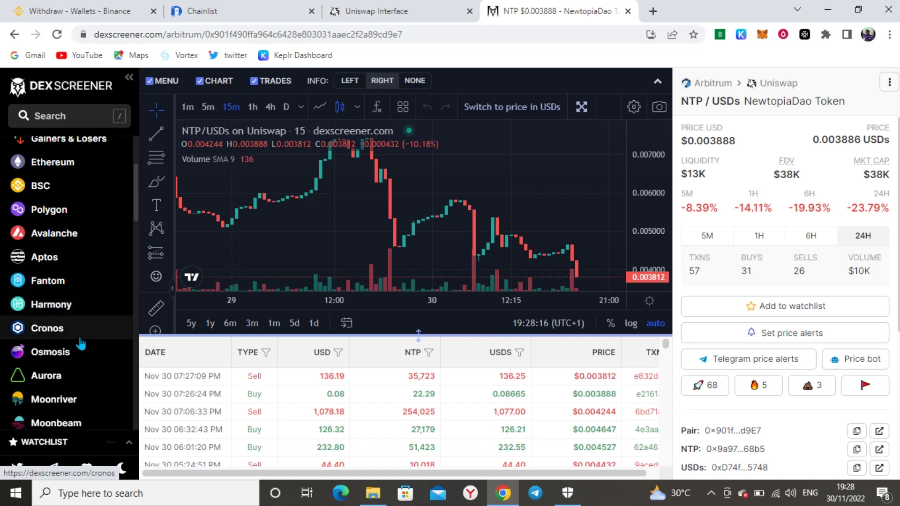
scroll(78, 347, down, 4)
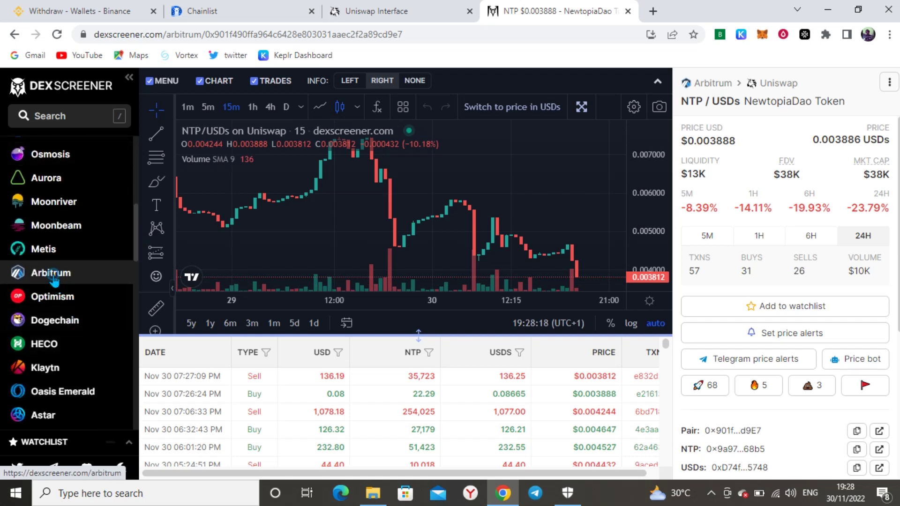
click(53, 278)
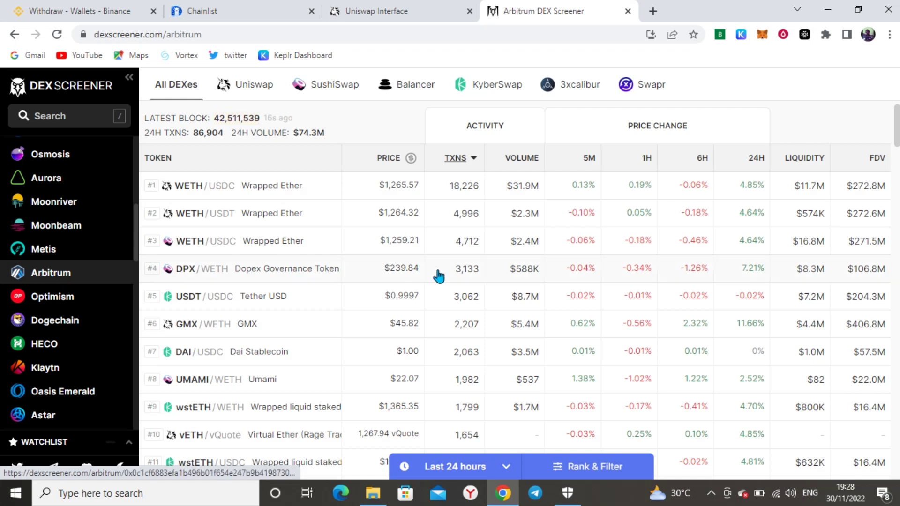
Rank the Arbitrum pairs by Buys with a minimum pair age of 1 hour and apply
click(487, 466)
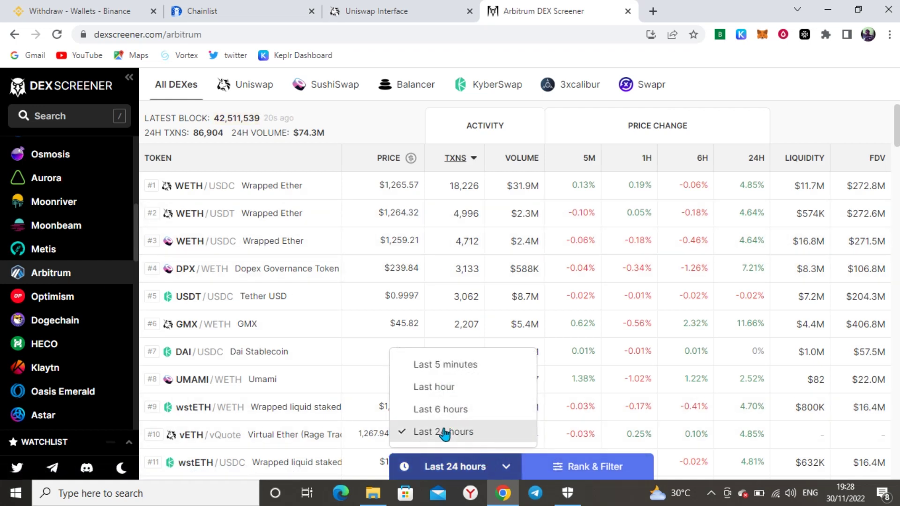
click(570, 468)
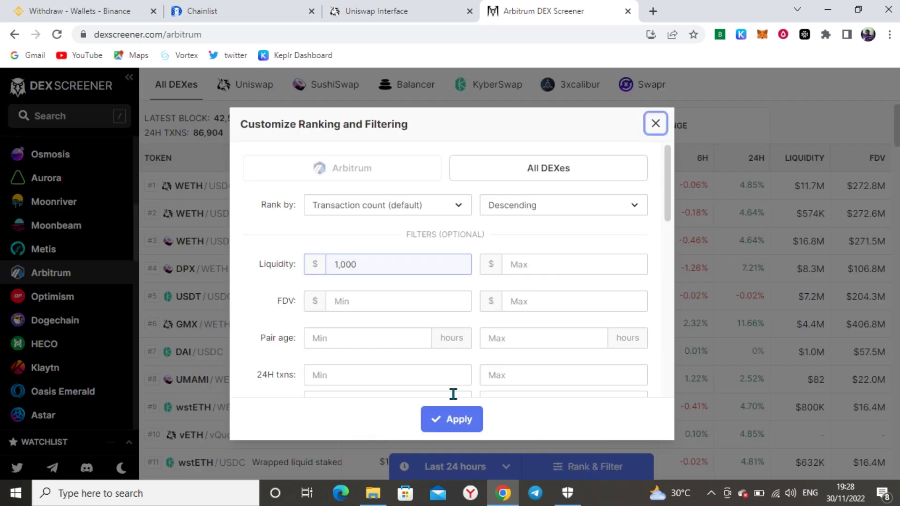
click(374, 205)
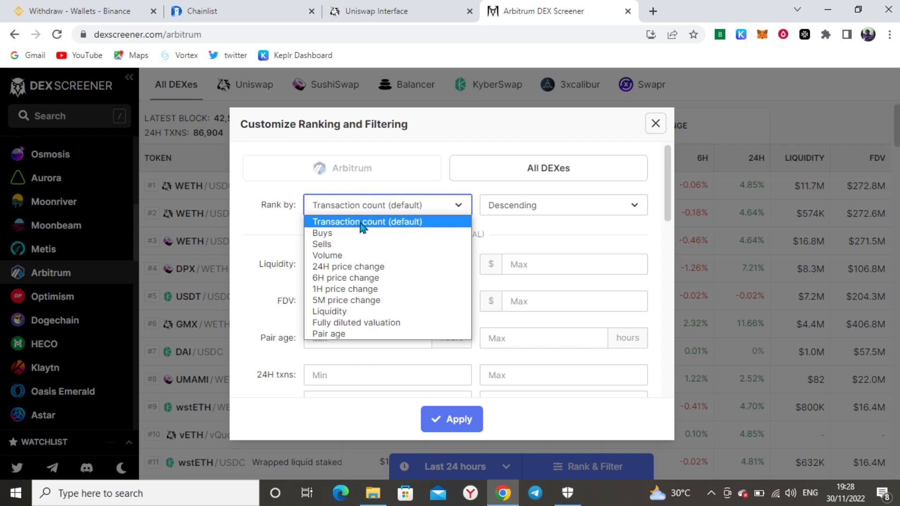
click(333, 233)
click(373, 265)
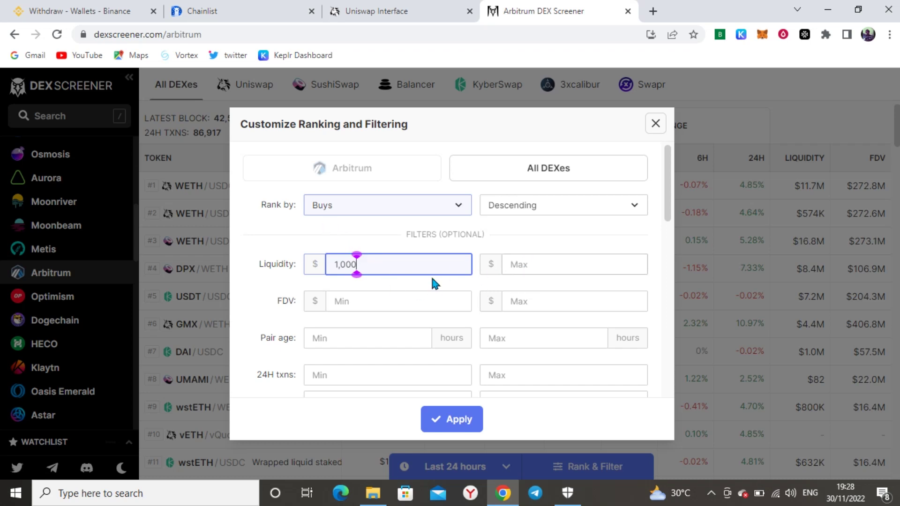
scroll(375, 272, down, 3)
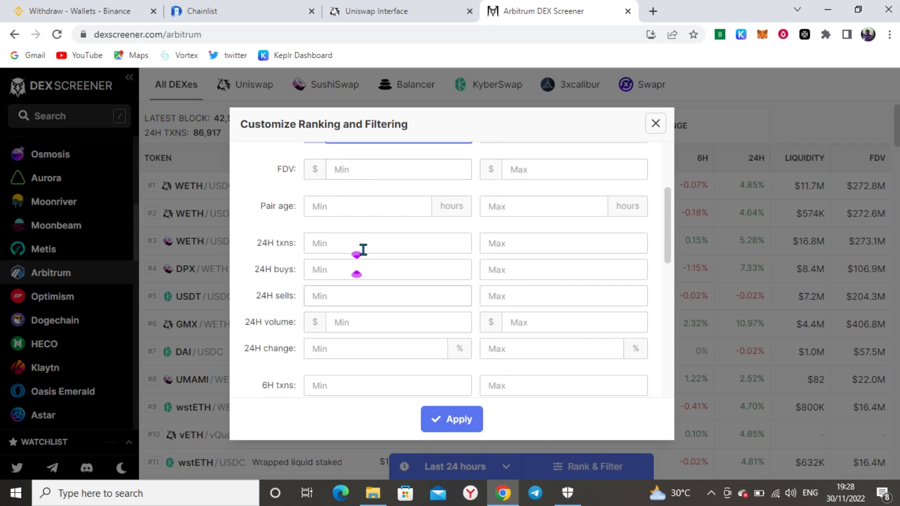
click(332, 248)
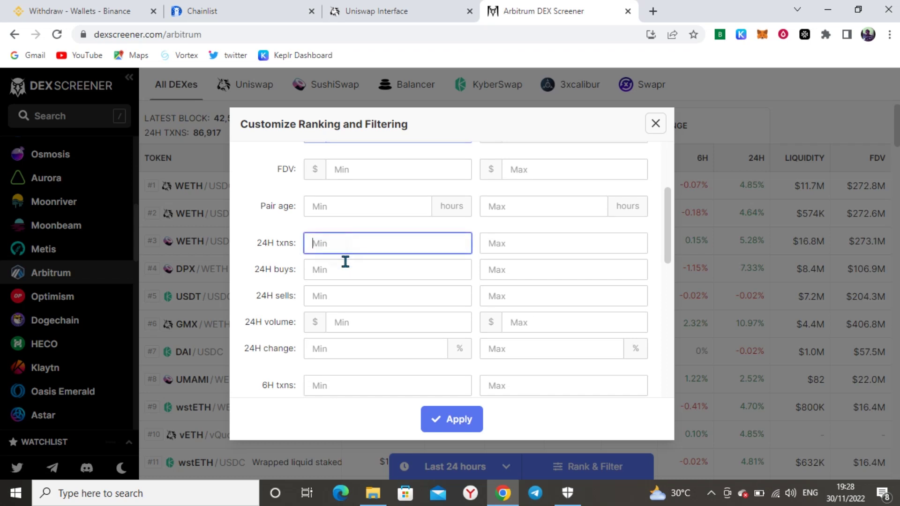
click(333, 209)
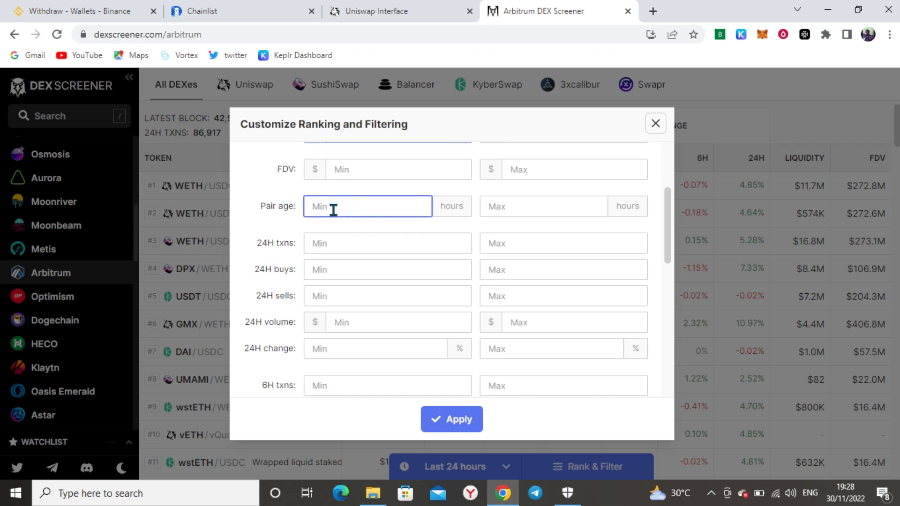
text(1)
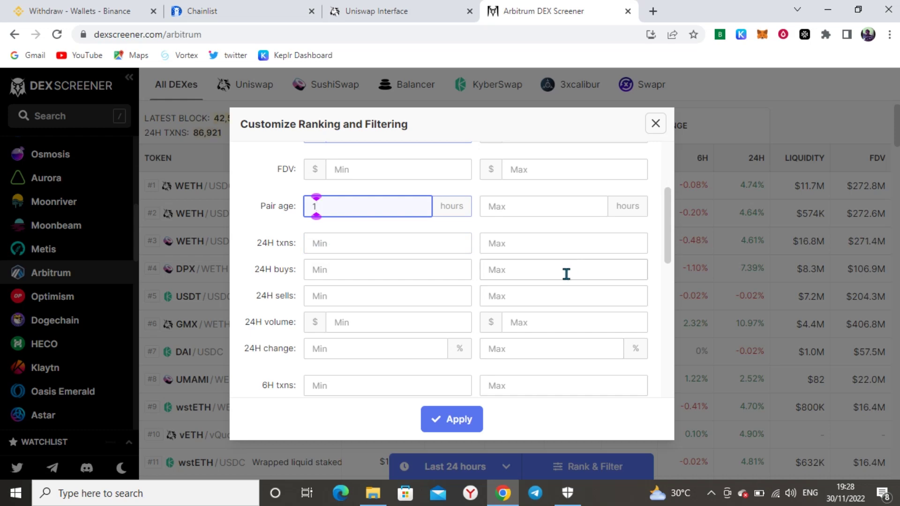
click(466, 422)
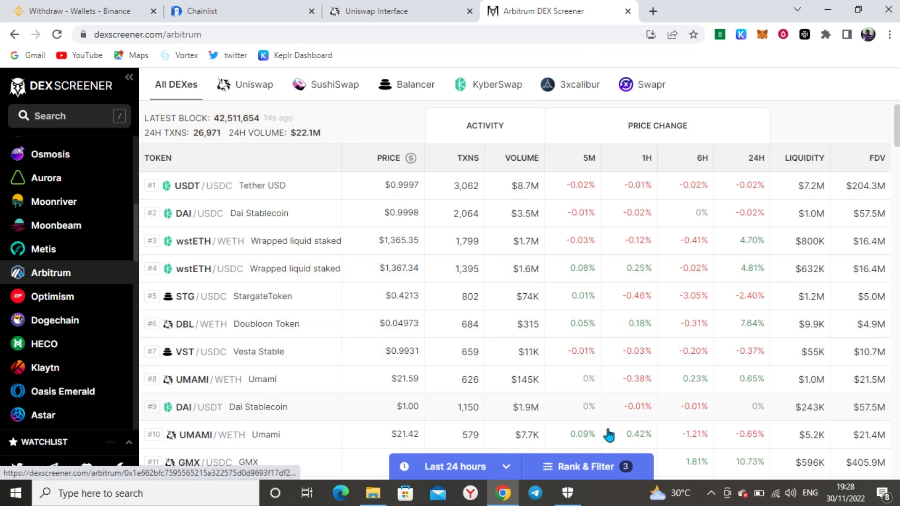
Add a maximum liquidity limit in Rank & Filter and reapply the filters
click(589, 469)
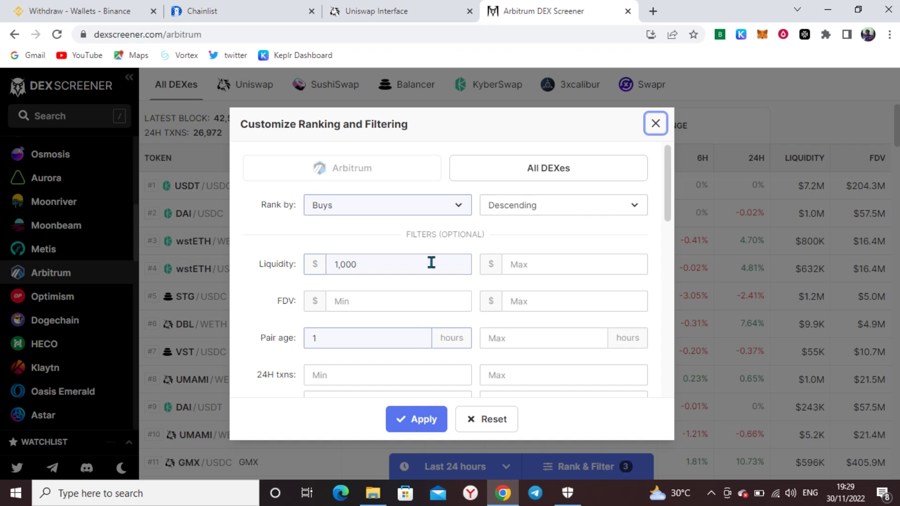
click(528, 269)
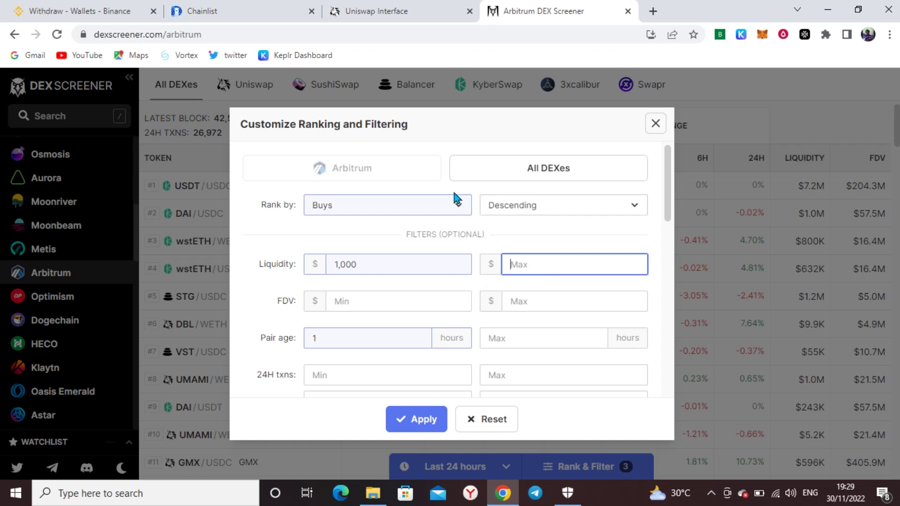
text(1000000)
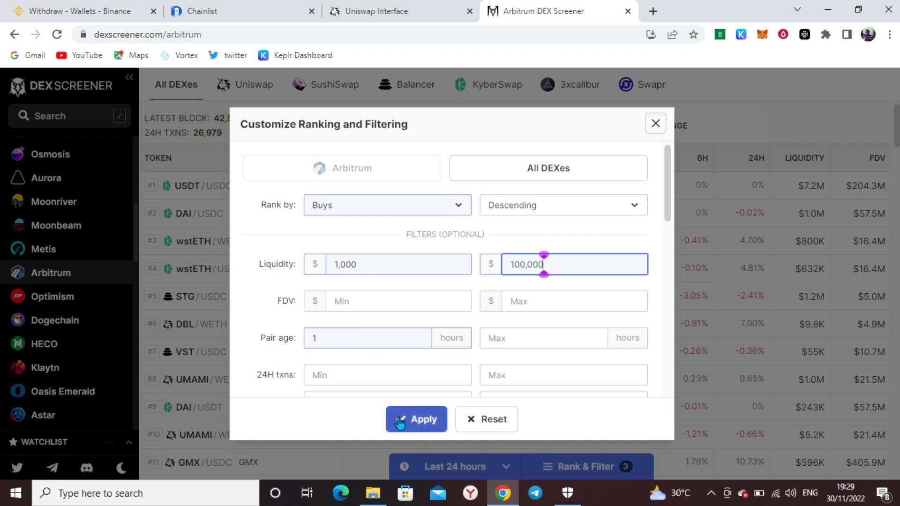
click(413, 419)
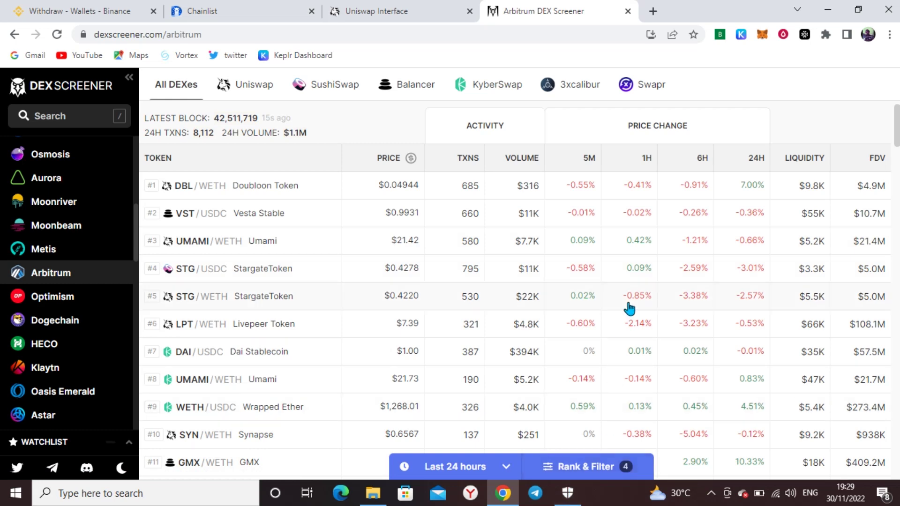
View the DBL/WETH pair, close it, and switch to the Uniswap Interface browser tab
click(625, 194)
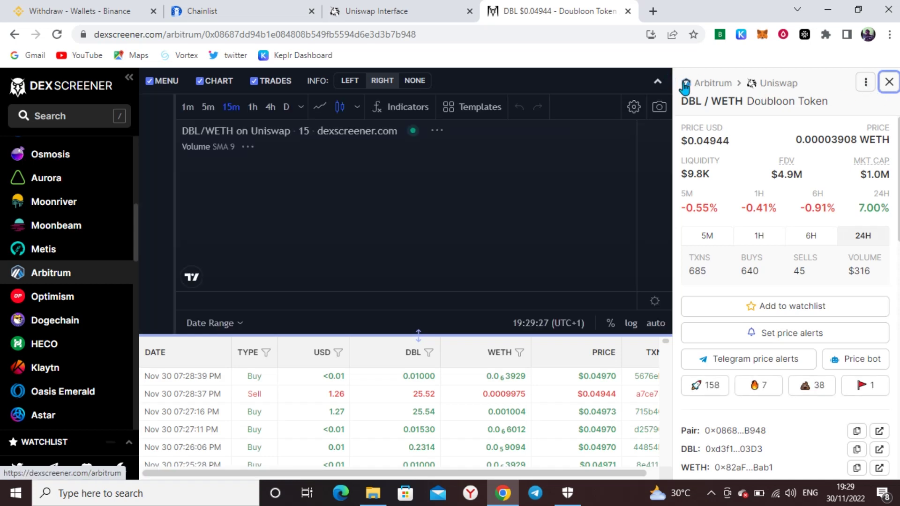
click(887, 85)
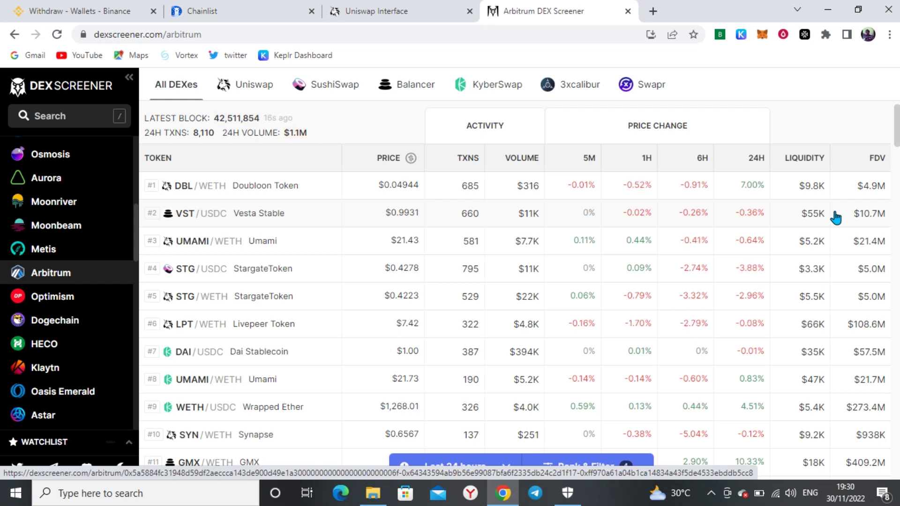
click(376, 11)
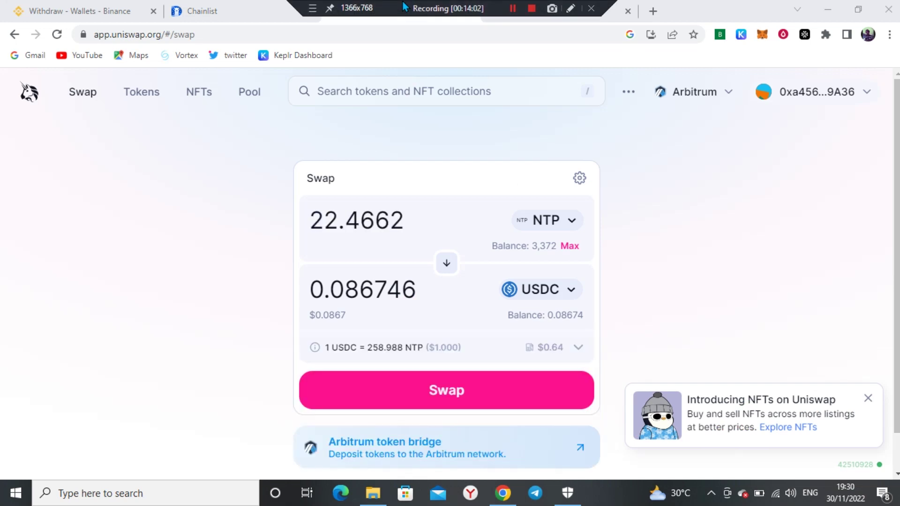